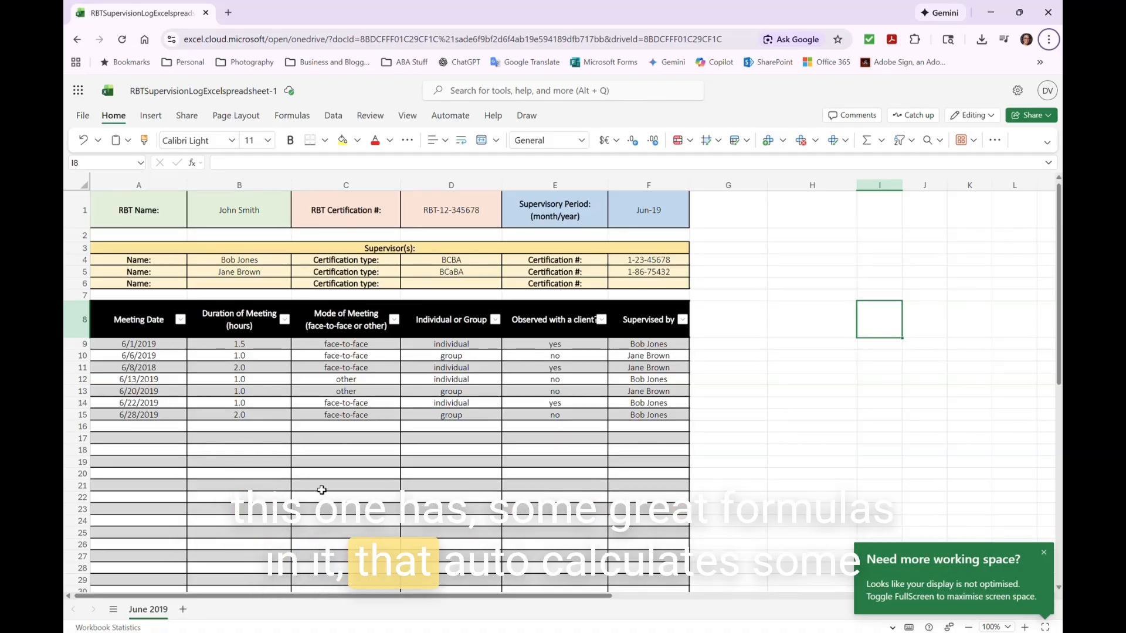
# Step: Insert one table row above row 18 in the meeting log table
pyautogui.scroll(-3, 321, 490)
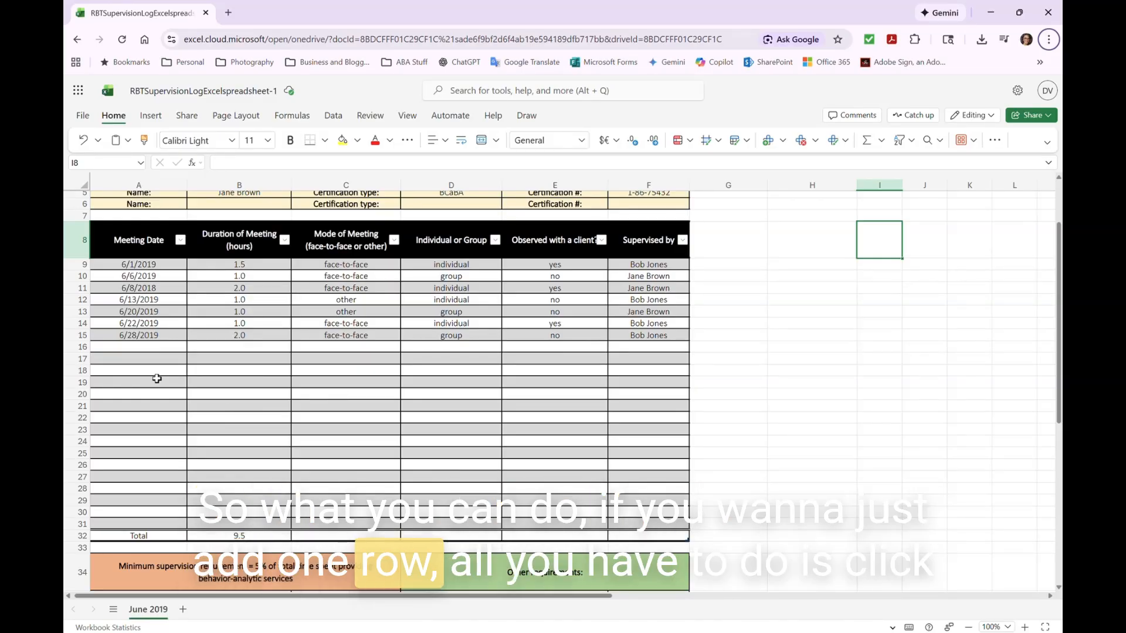
pyautogui.click(120, 375)
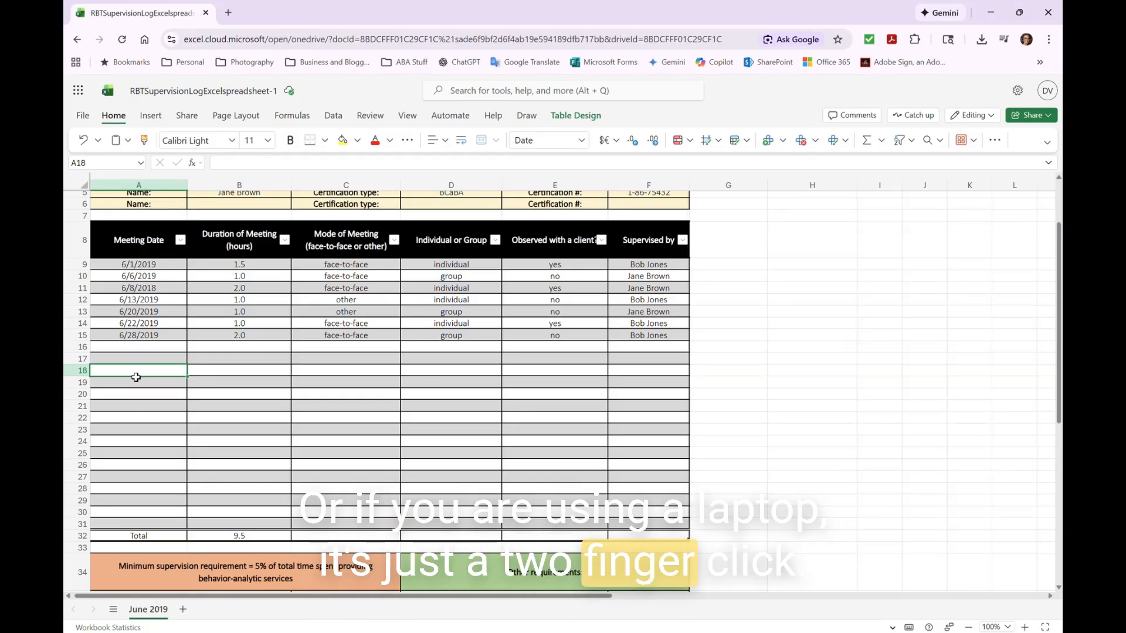
pyautogui.rightClick(136, 378)
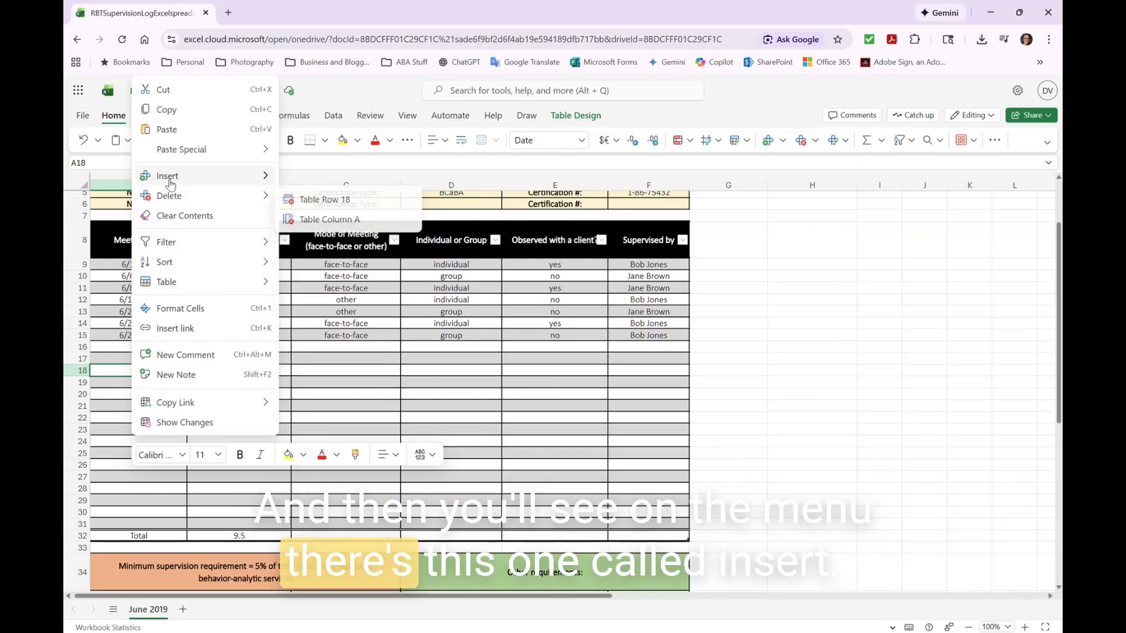
pyautogui.moveTo(176, 178)
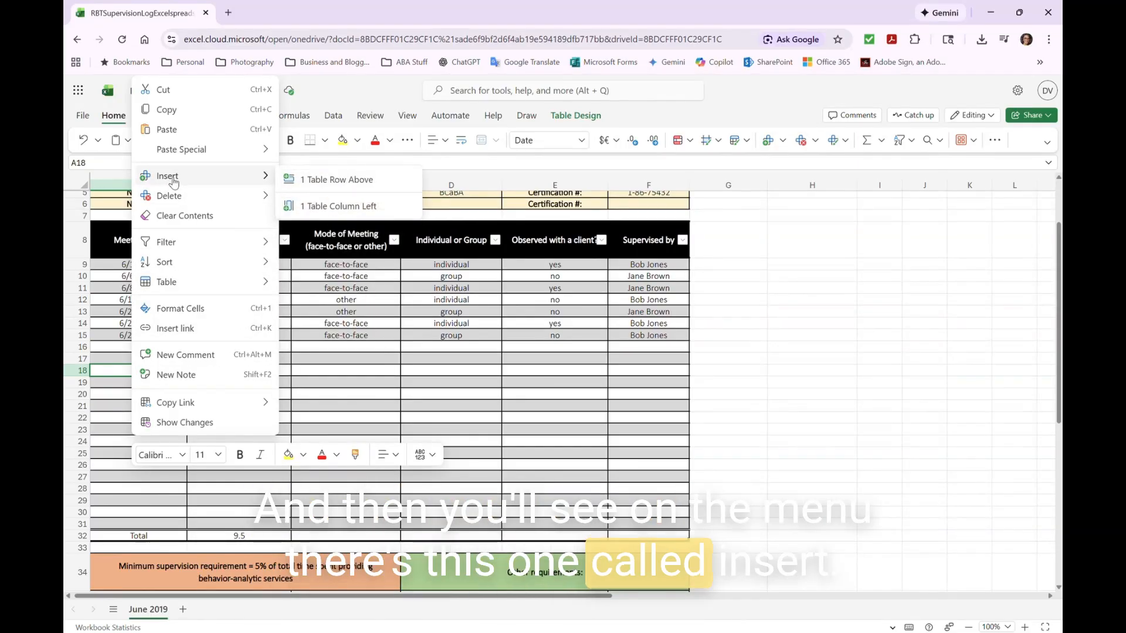
pyautogui.click(331, 182)
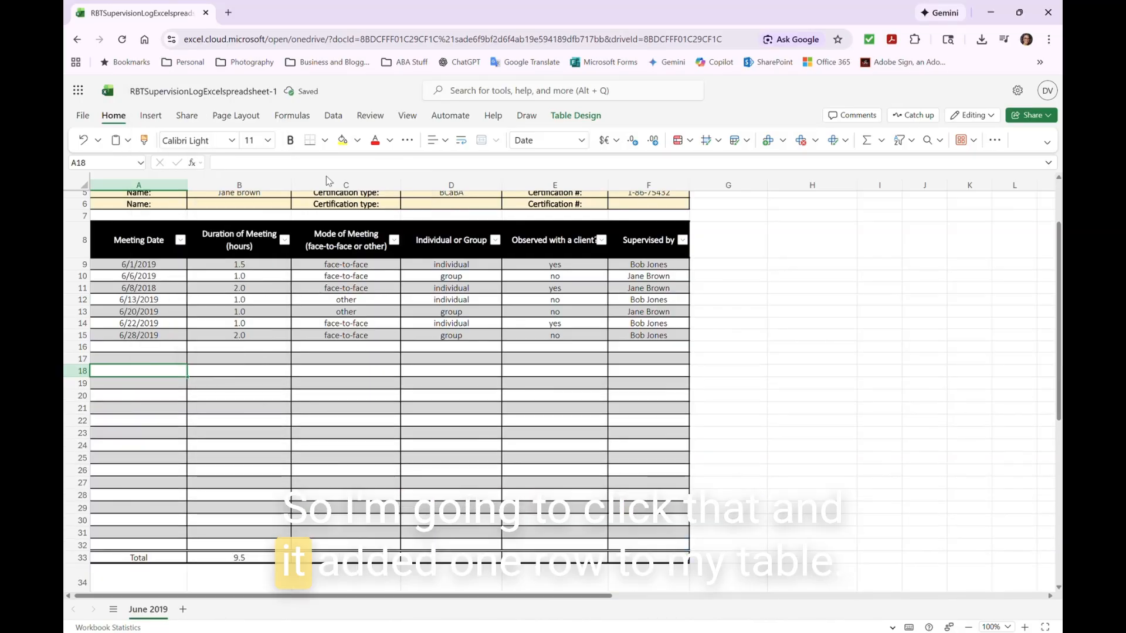
# Step: Examine the meeting log table down to its Total row and the supervision requirement tables beneath it
pyautogui.scroll(-5, 264, 357)
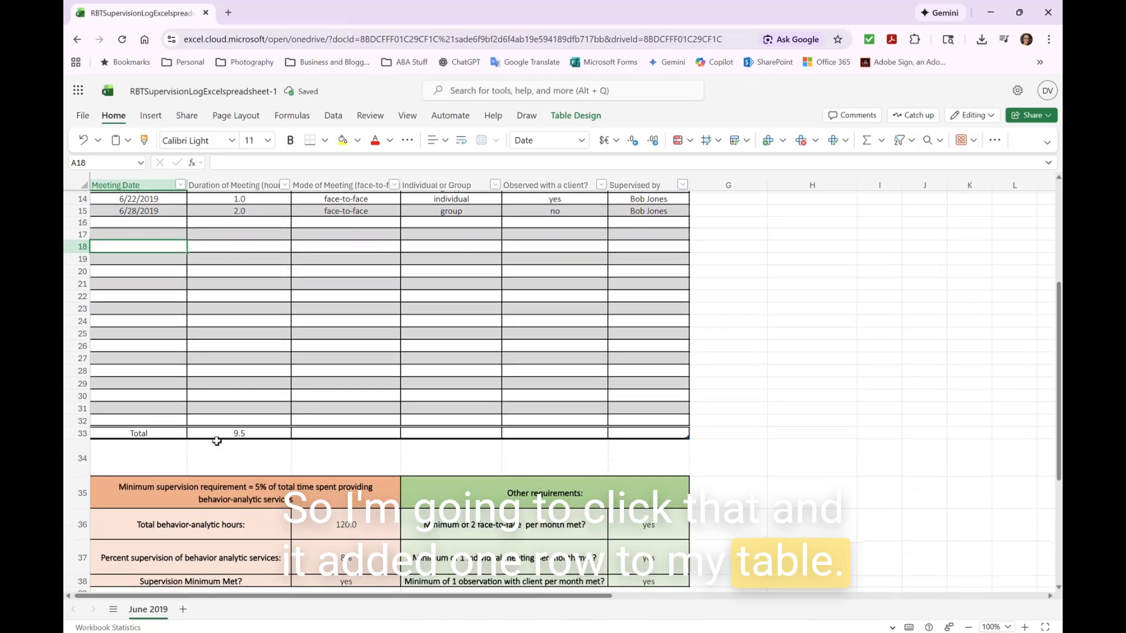
pyautogui.scroll(5, 216, 441)
pyautogui.scroll(-2, 217, 441)
pyautogui.scroll(-1, 216, 441)
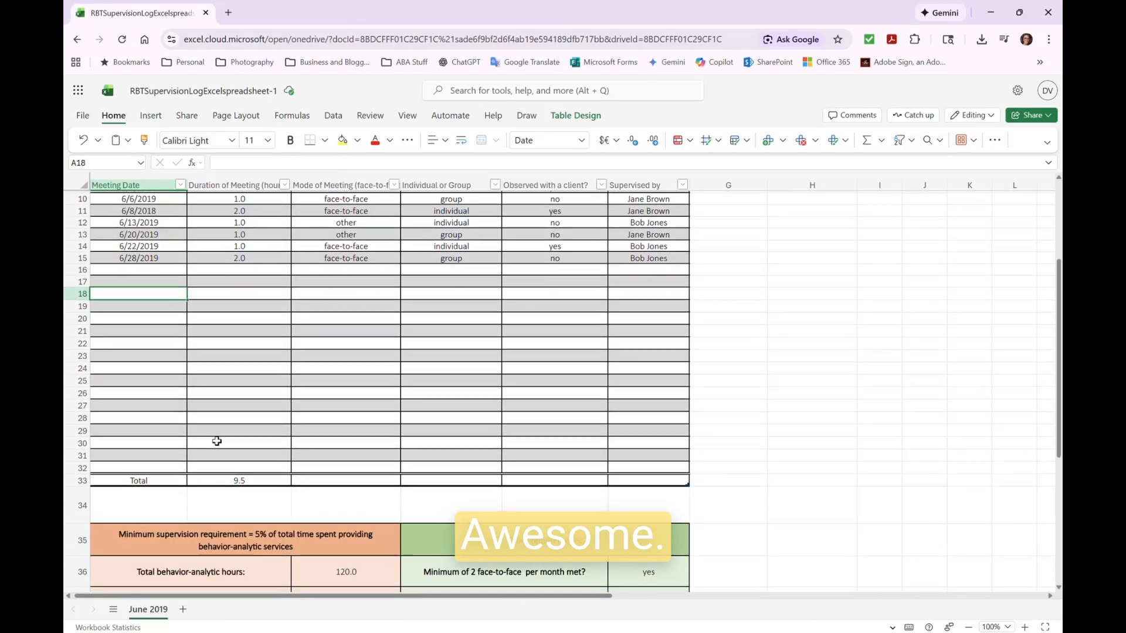
pyautogui.scroll(3, 397, 394)
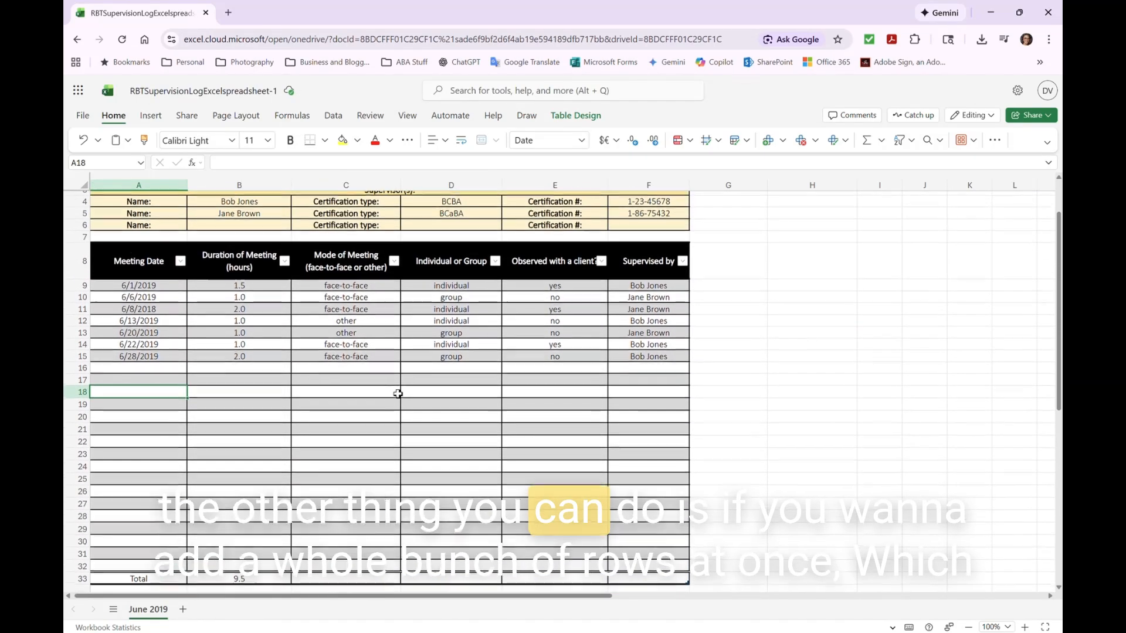
pyautogui.scroll(-2, 397, 394)
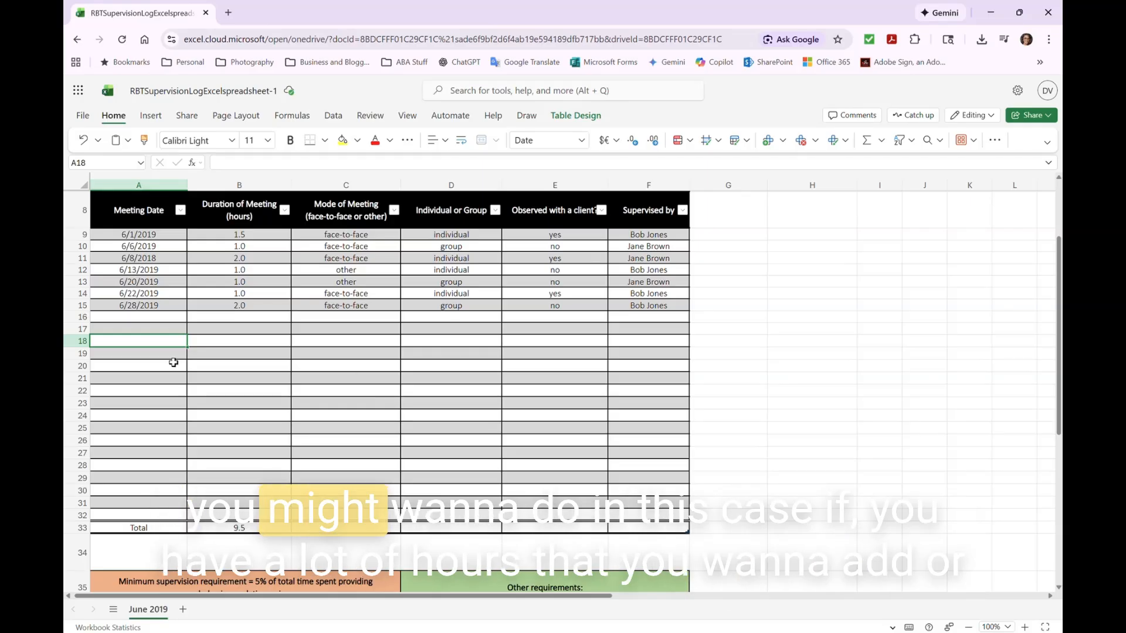
pyautogui.scroll(1, 200, 355)
pyautogui.scroll(1, 200, 354)
pyautogui.scroll(-2, 200, 355)
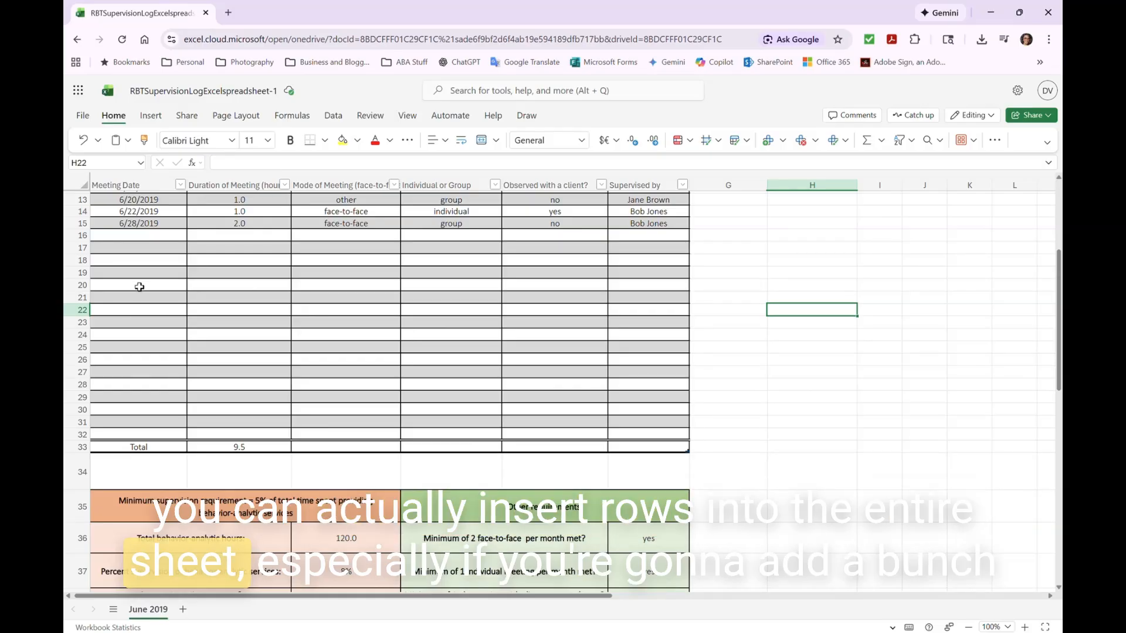
pyautogui.scroll(-2, 117, 296)
pyautogui.scroll(-2, 116, 297)
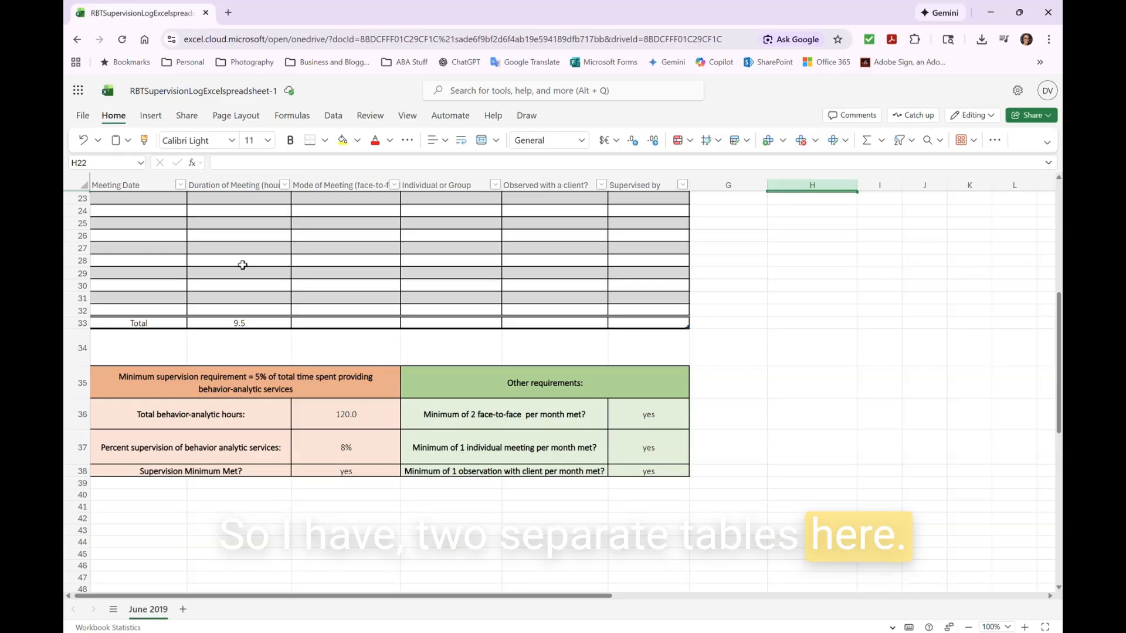
# Step: Select sheet rows 17 to 29 and insert 13 entire rows above them, extending the meeting log
pyautogui.scroll(6, 237, 293)
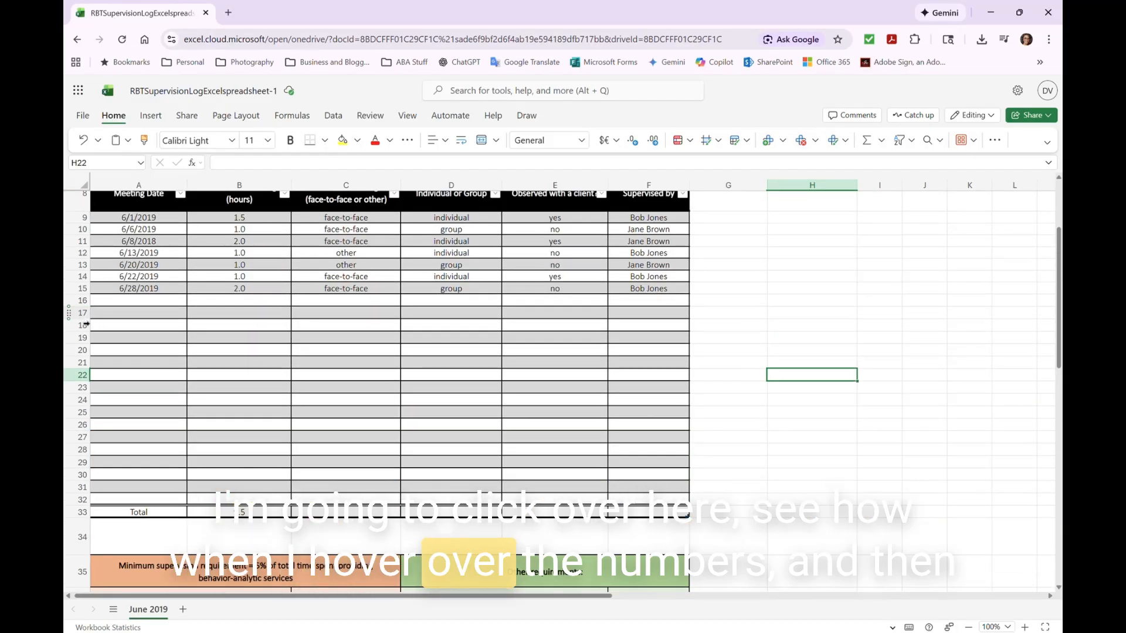
pyautogui.moveTo(79, 316)
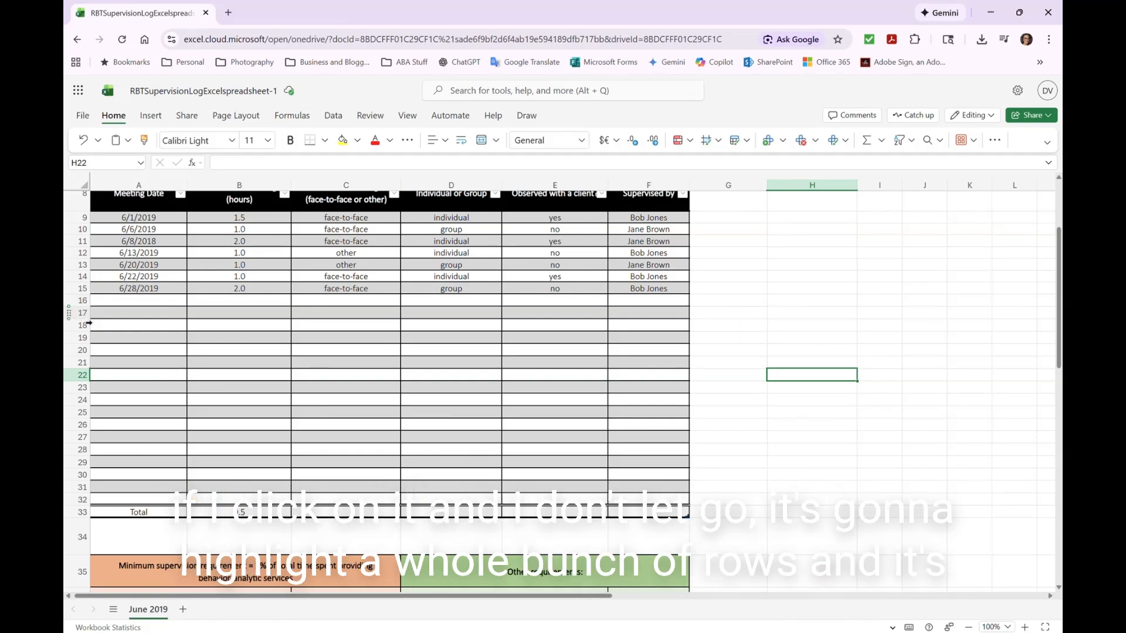
pyautogui.click(88, 321)
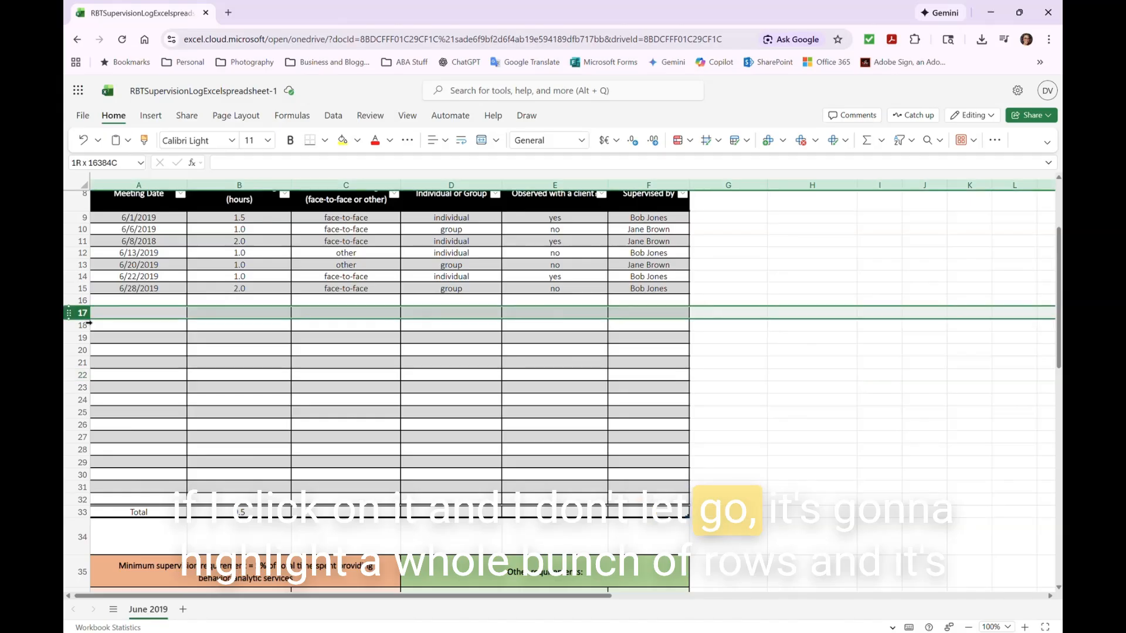
pyautogui.moveTo(88, 323); pyautogui.dragTo(84, 464)
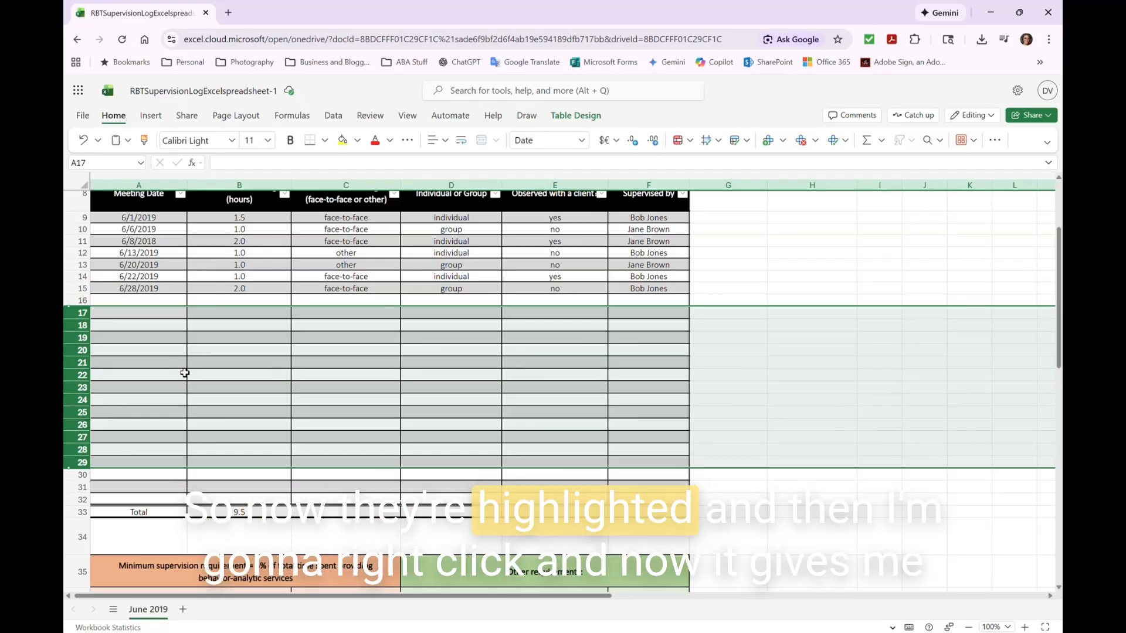
pyautogui.rightClick(132, 349)
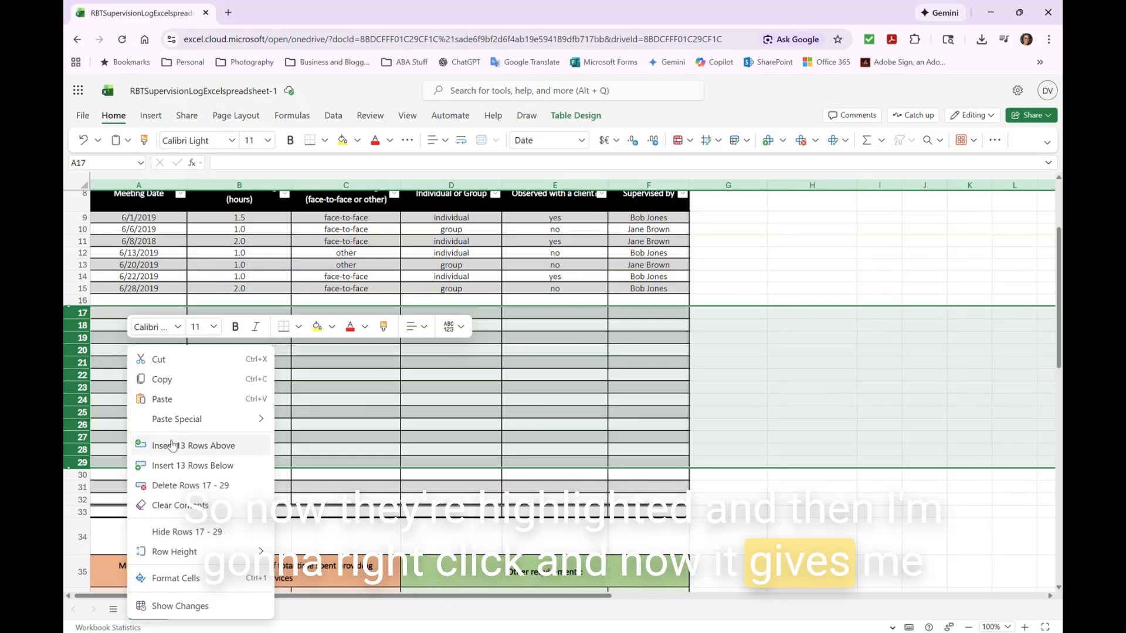
pyautogui.click(217, 450)
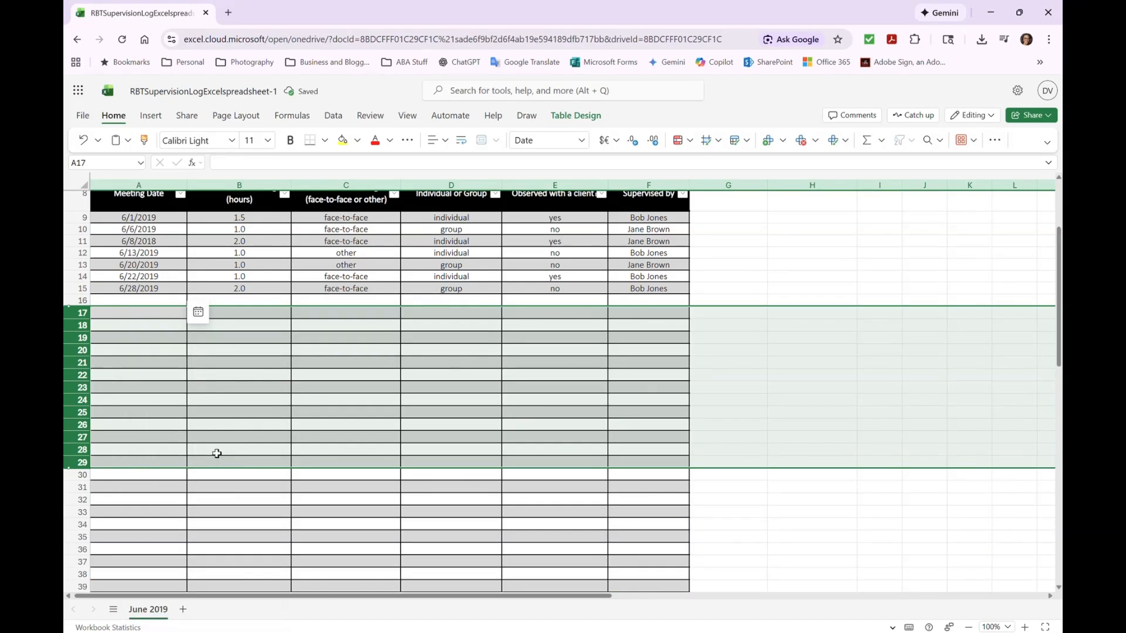
pyautogui.click(698, 413)
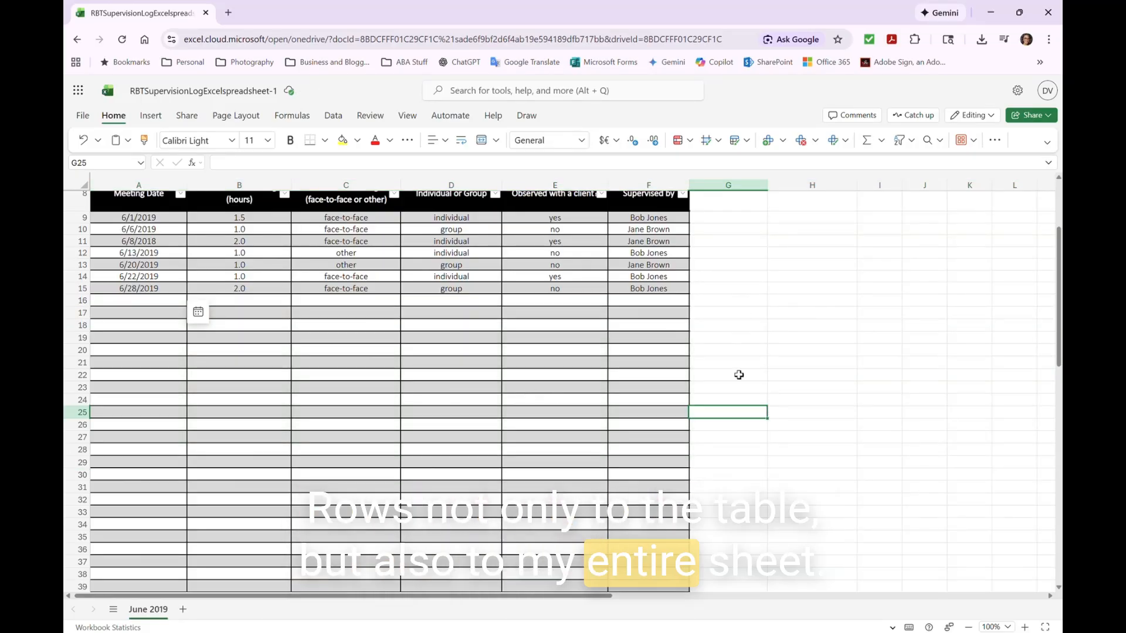
pyautogui.scroll(-3, 733, 405)
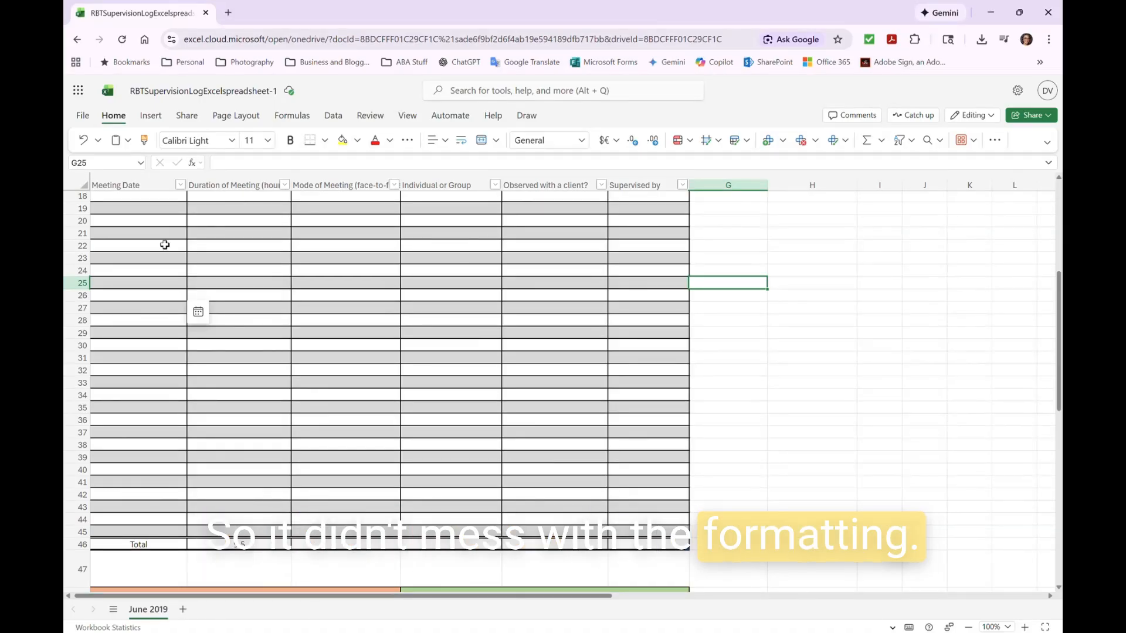
pyautogui.scroll(-3, 416, 368)
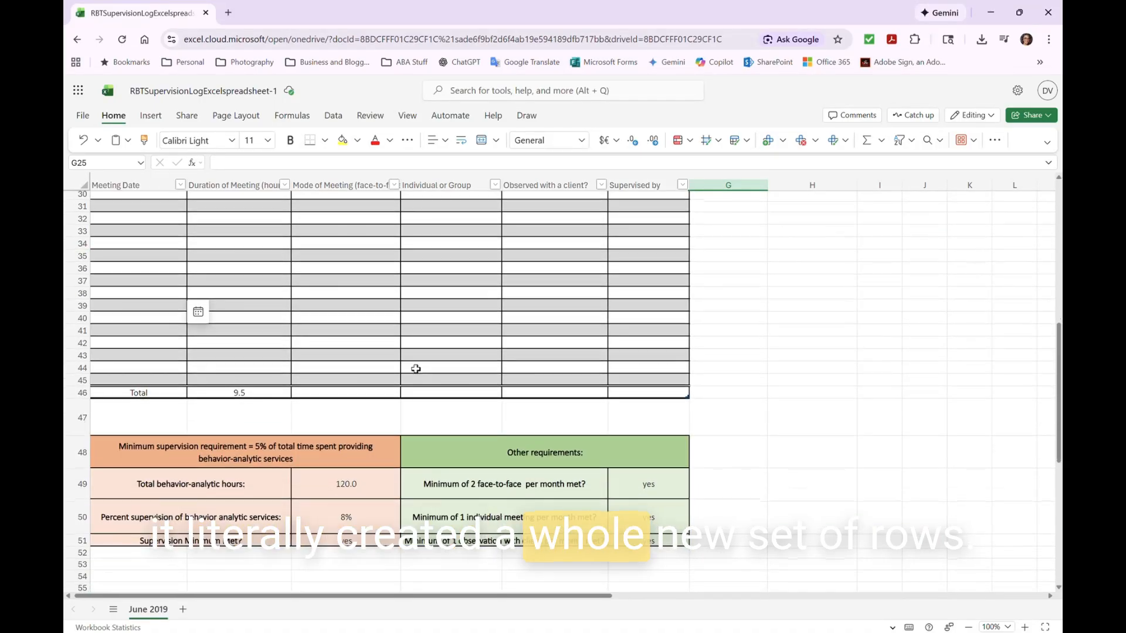
pyautogui.scroll(2, 416, 368)
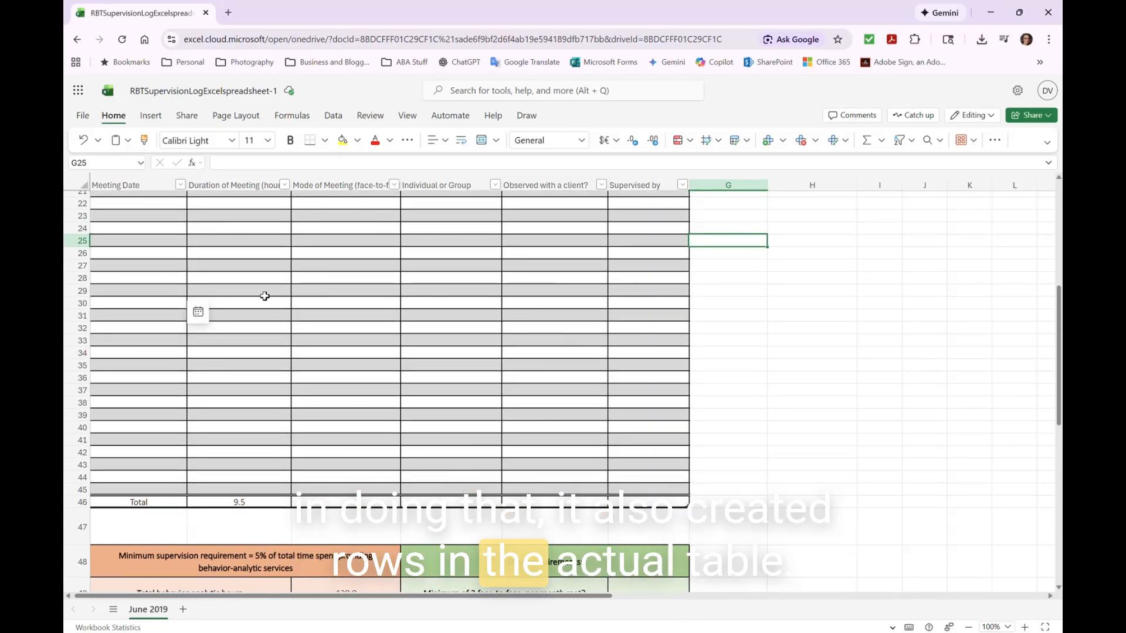
pyautogui.scroll(-3, 427, 382)
# Step: Duplicate the June 2019 sheet and rename the copy as January 2026
pyautogui.scroll(8, 428, 382)
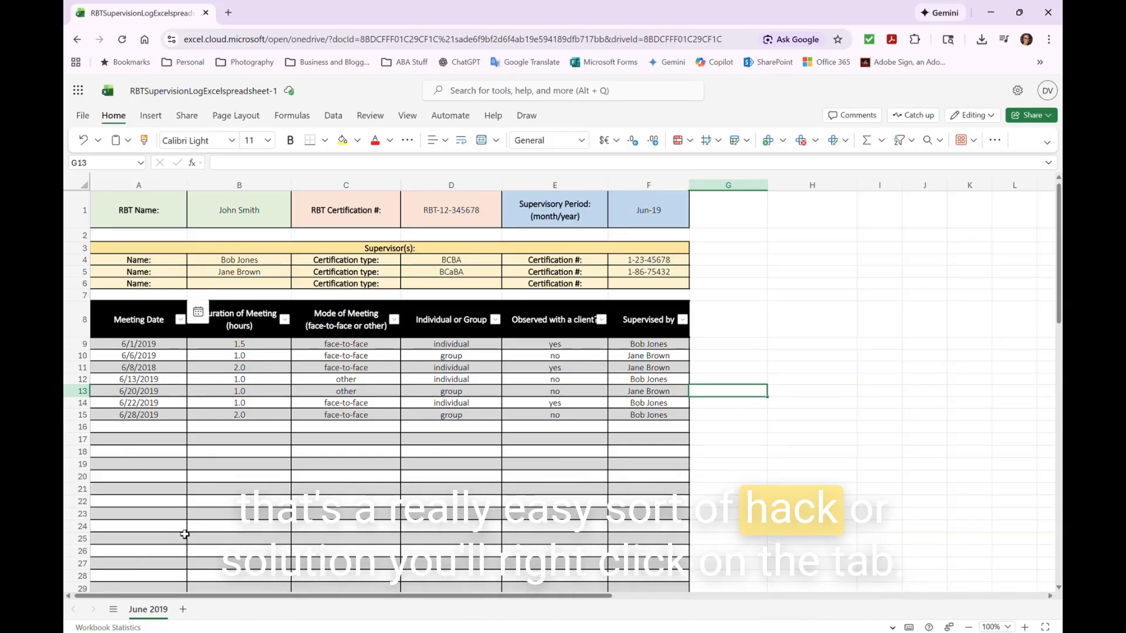
pyautogui.rightClick(145, 611)
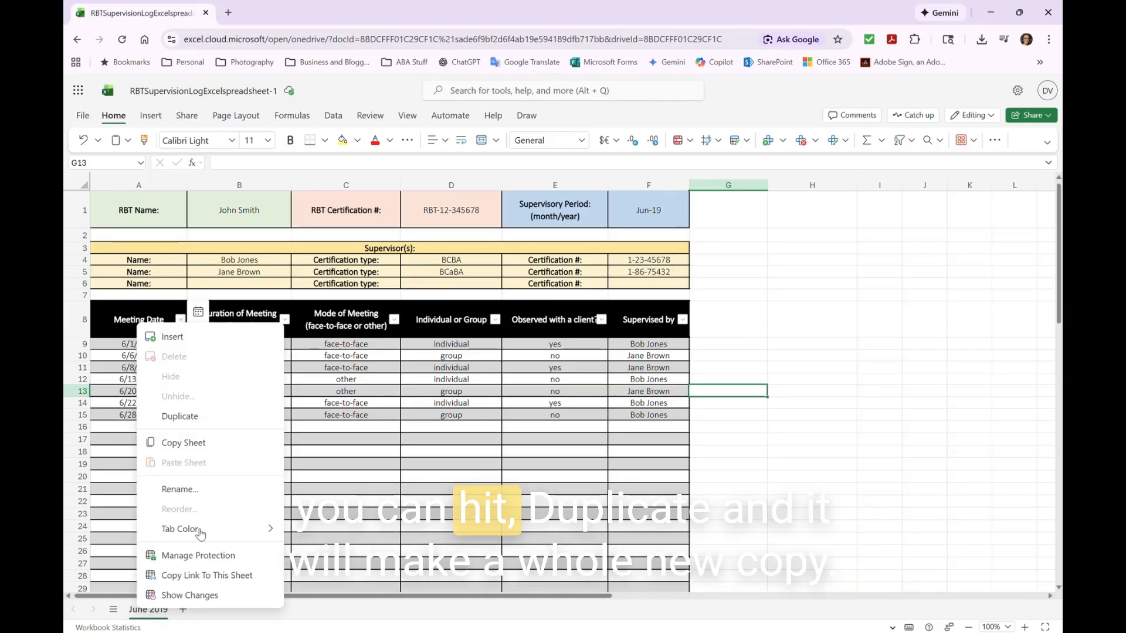
pyautogui.click(188, 418)
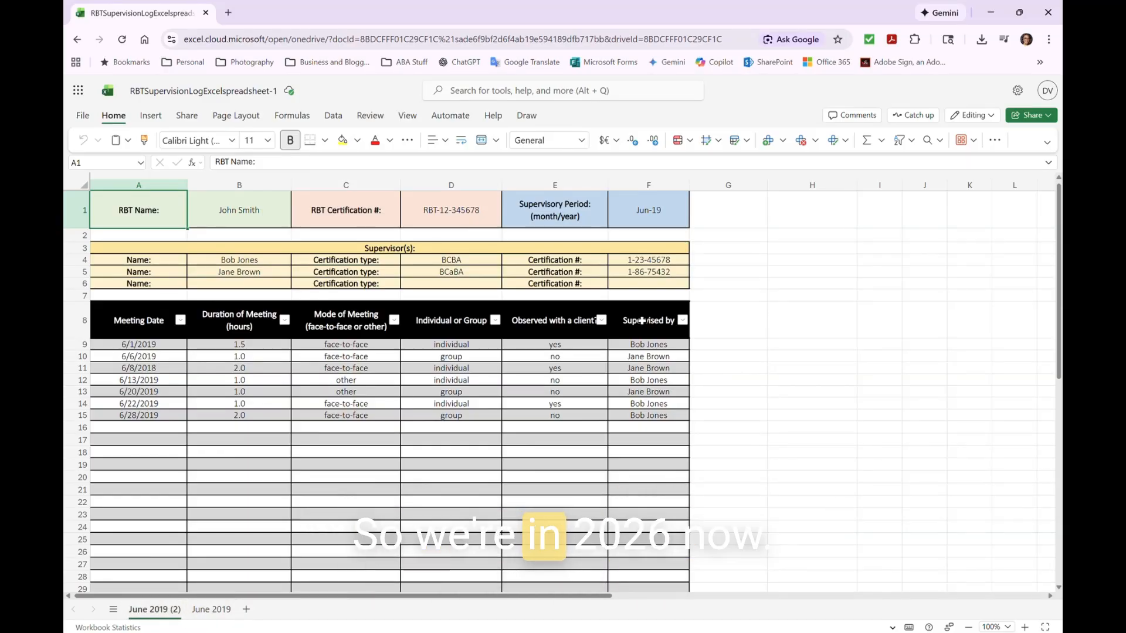
pyautogui.doubleClick(154, 610)
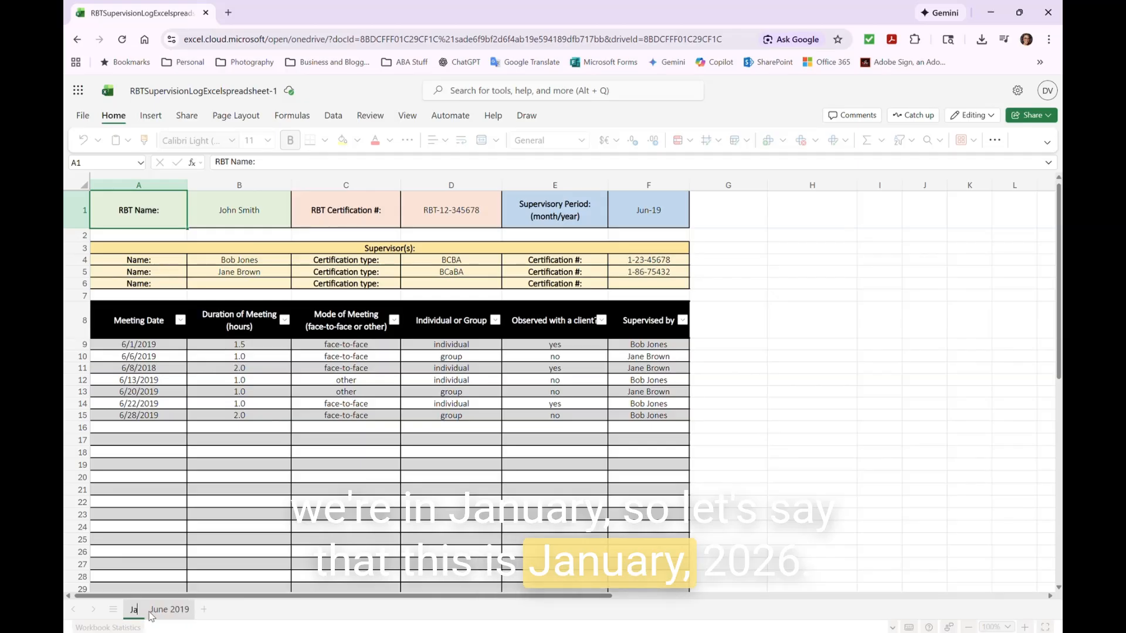
pyautogui.write('January 2026')
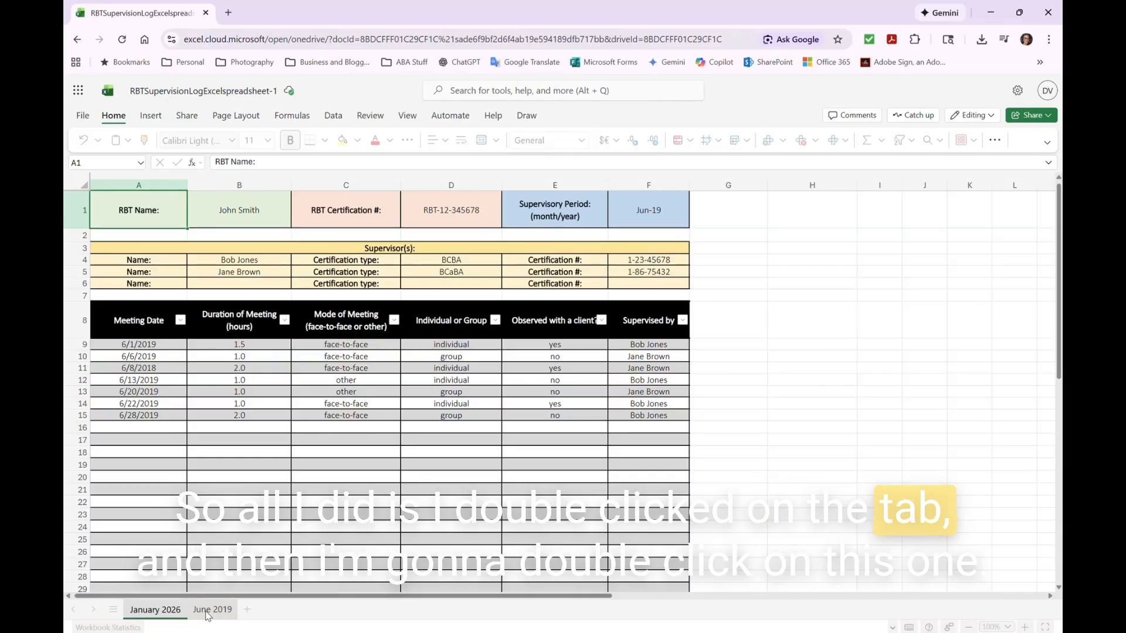
pyautogui.press('Return')
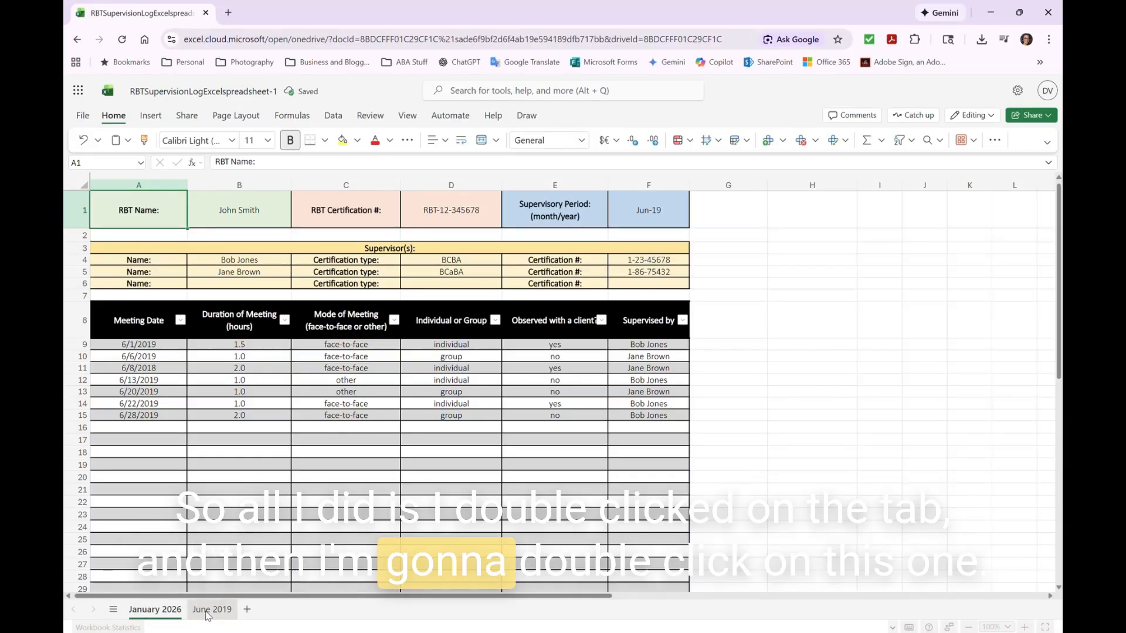
# Step: Rename the original June 2019 sheet as February 2026
pyautogui.doubleClick(208, 610)
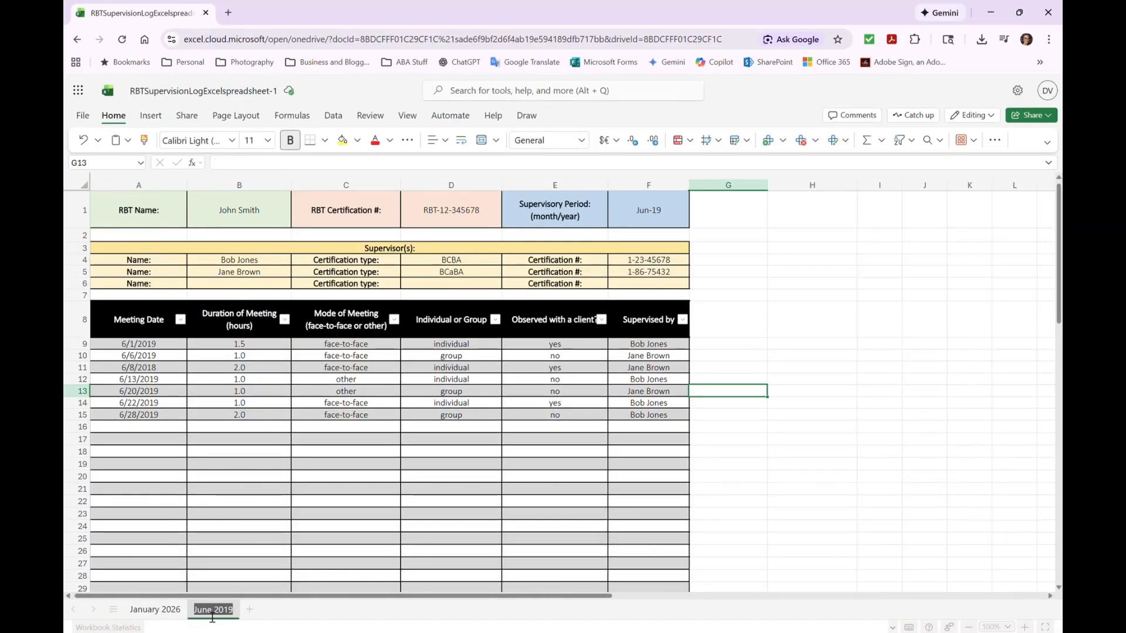
pyautogui.write('Fe')
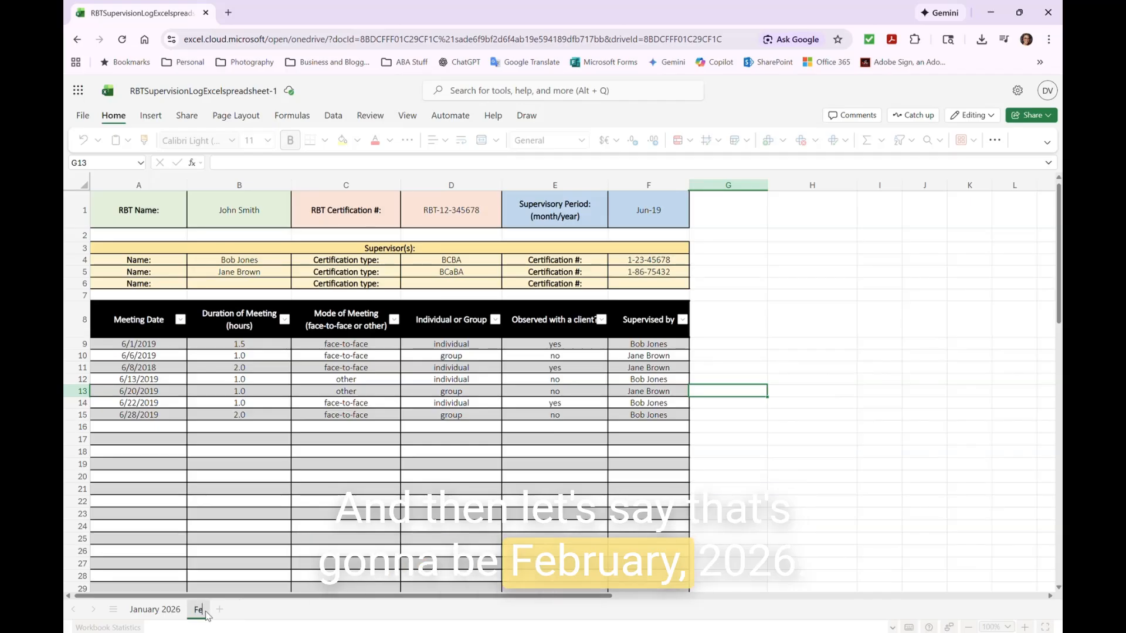
pyautogui.write('bruary')
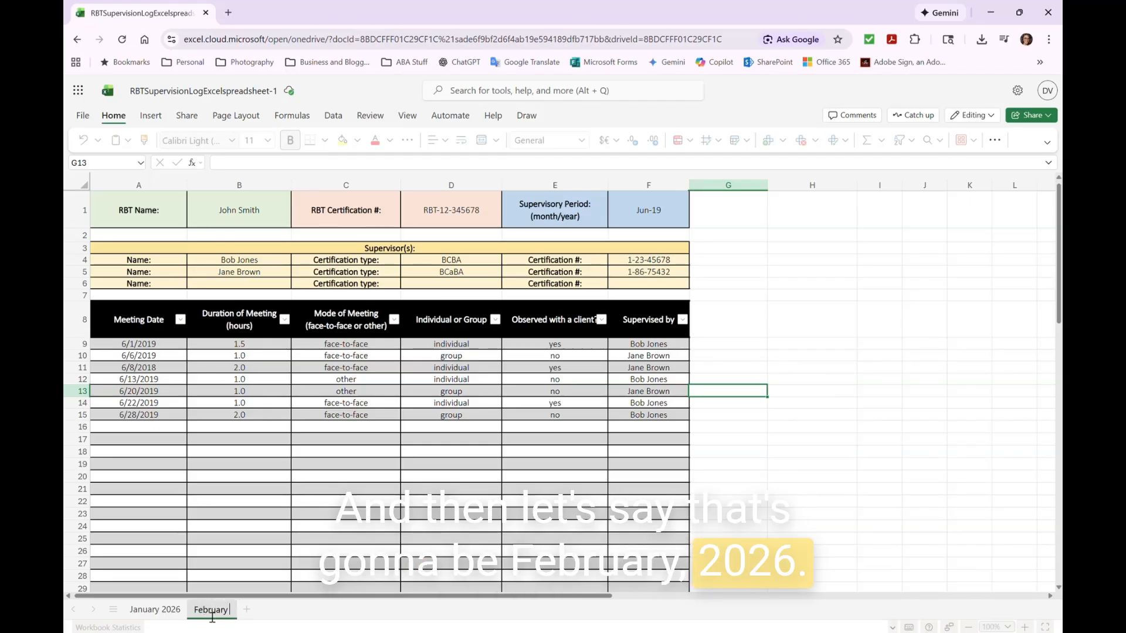
pyautogui.write(' 2026')
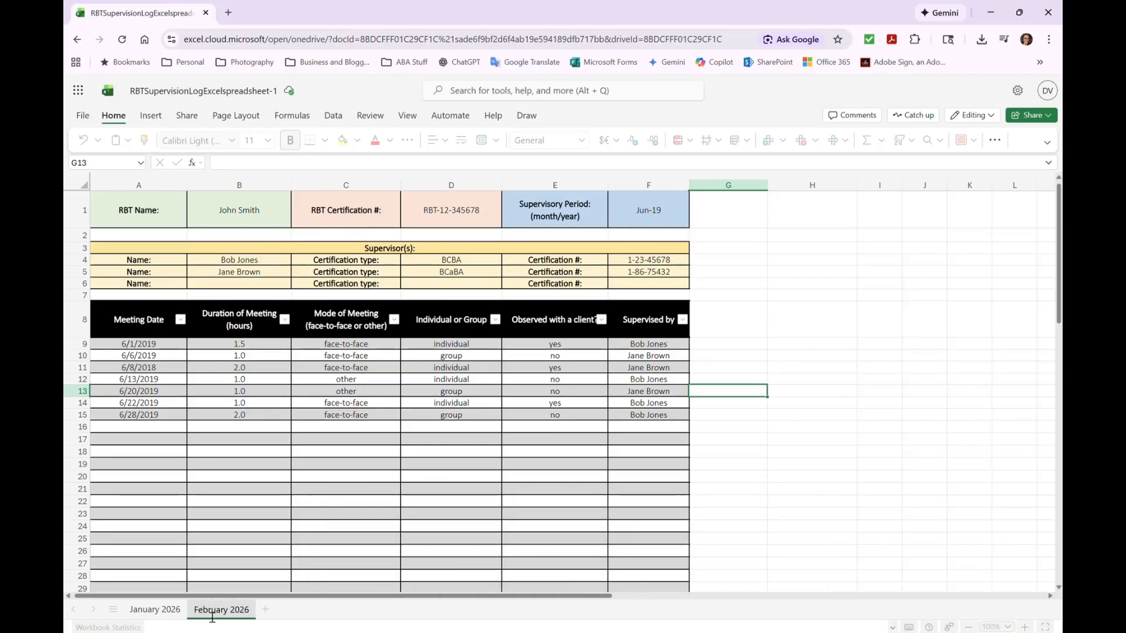
# Step: On the January 2026 sheet, set the Supervisory Period to January 1, 2026 with the date picker
pyautogui.click(152, 611)
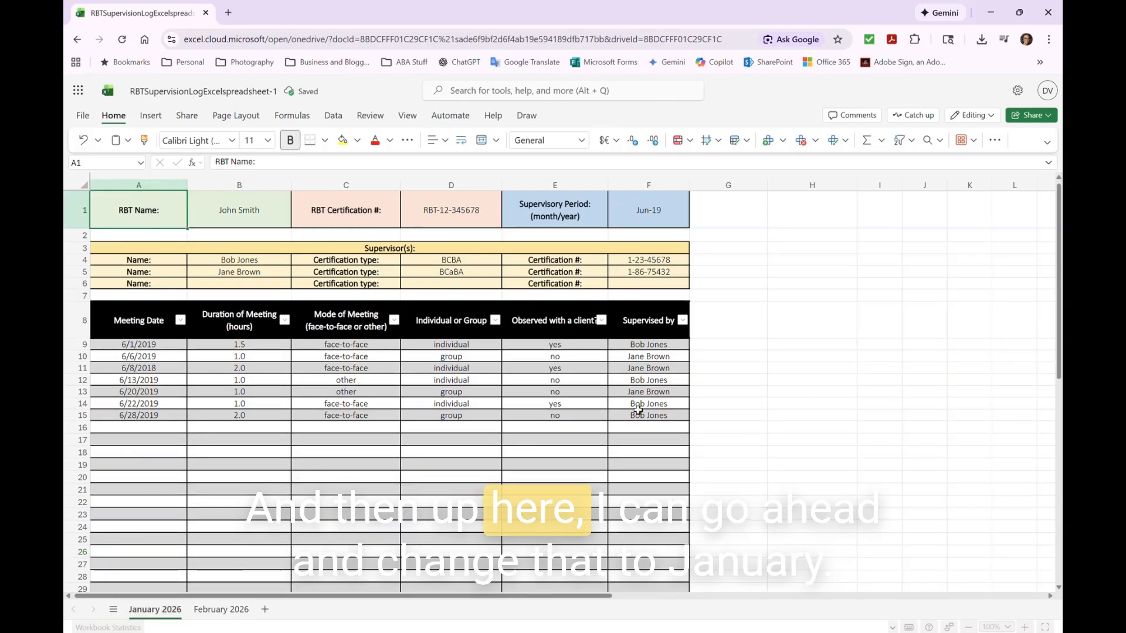
pyautogui.click(643, 215)
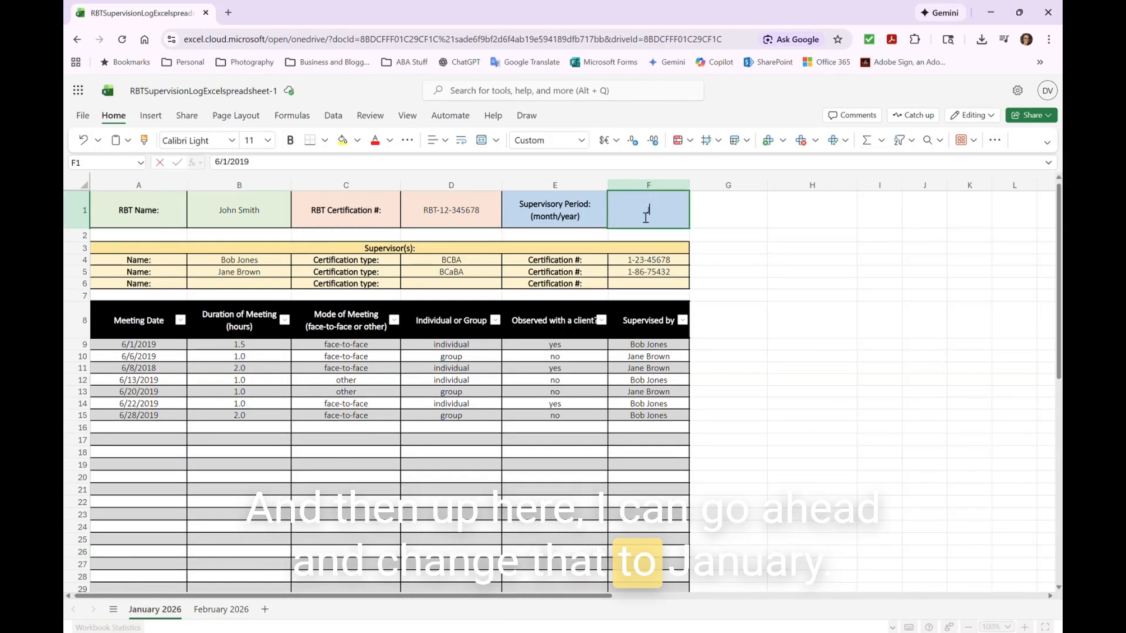
pyautogui.write('Januray')
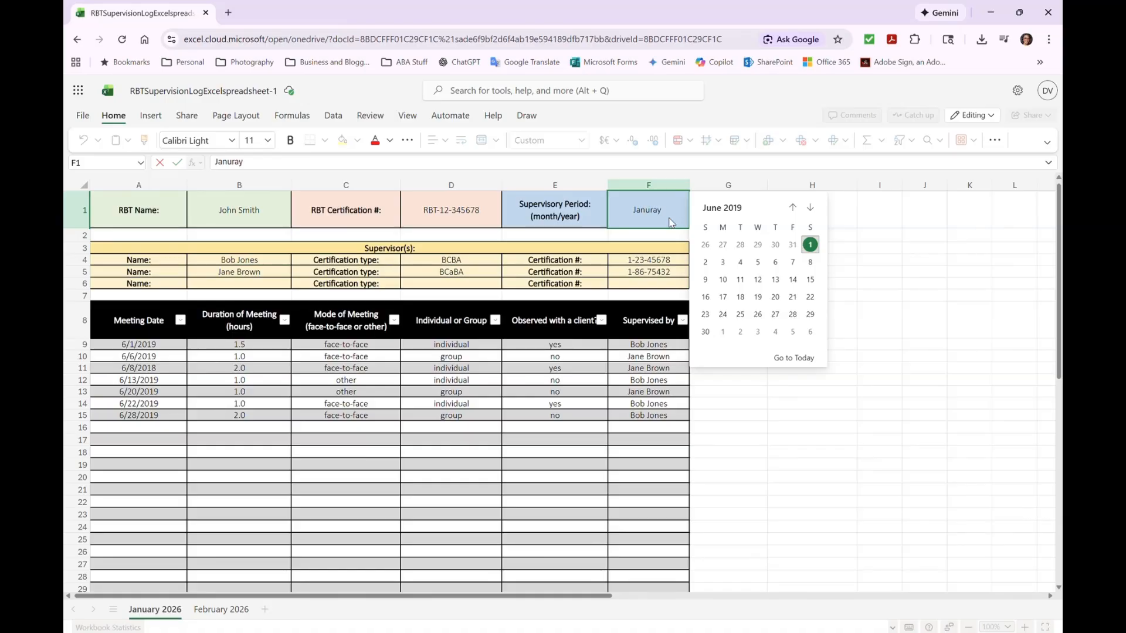
pyautogui.click(734, 209)
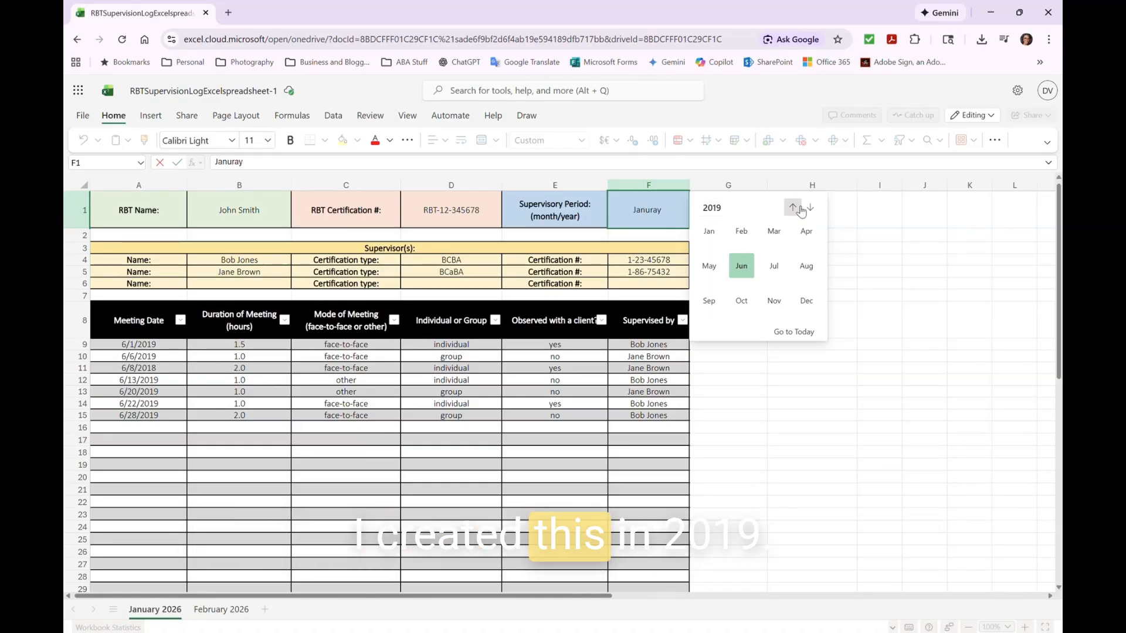
pyautogui.click(811, 208)
pyautogui.click(811, 209)
pyautogui.click(811, 209)
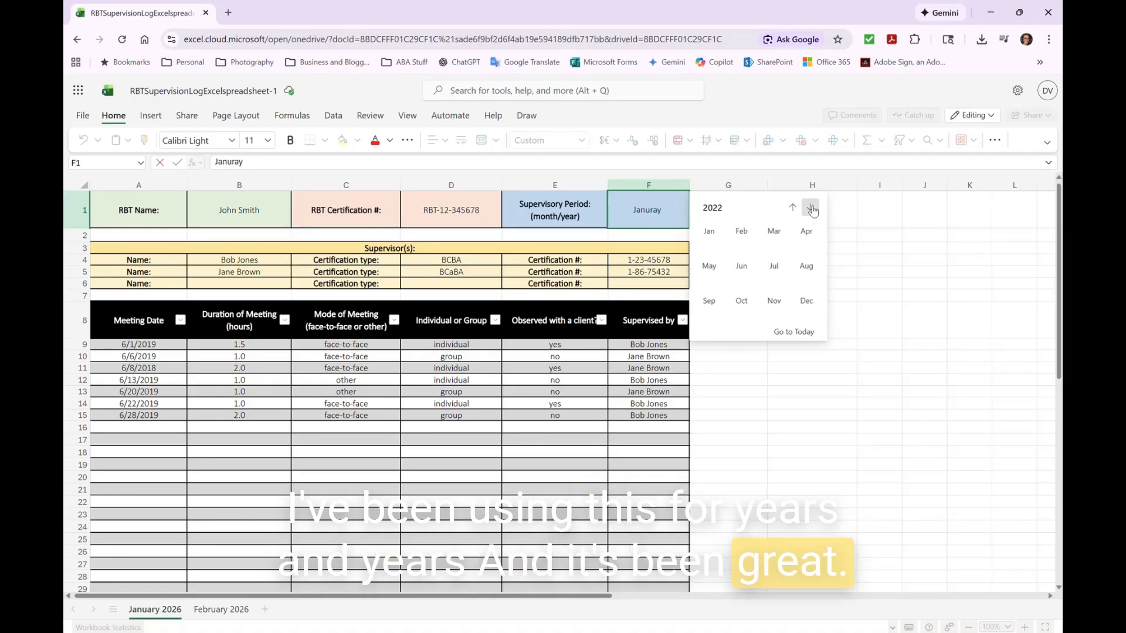
pyautogui.click(811, 209)
pyautogui.click(811, 208)
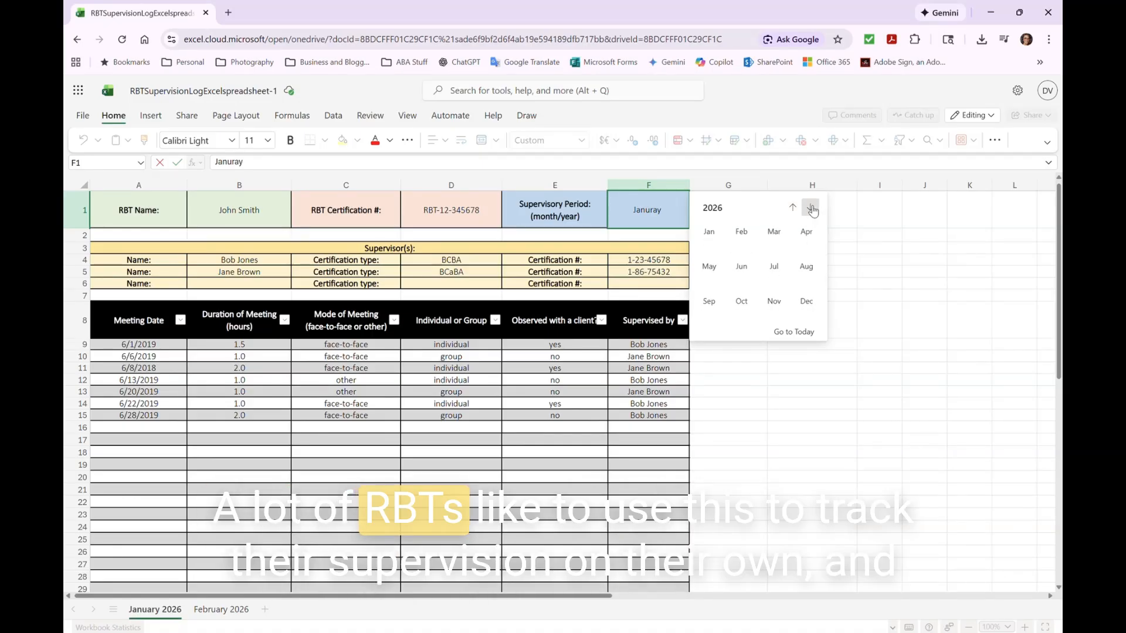
pyautogui.click(745, 271)
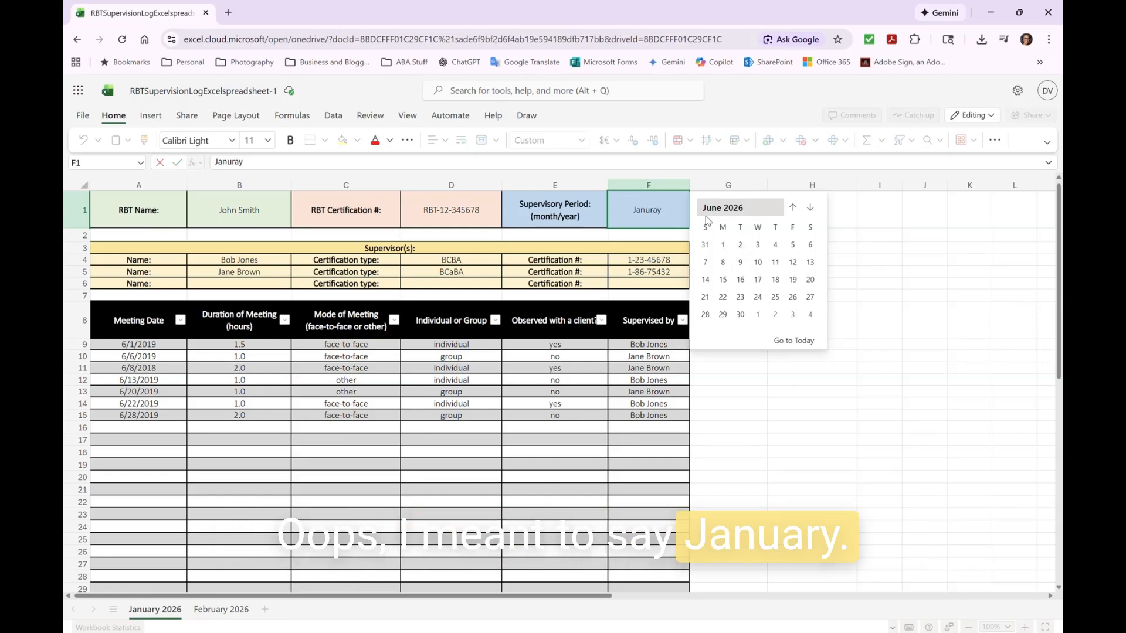
pyautogui.click(741, 212)
pyautogui.click(718, 230)
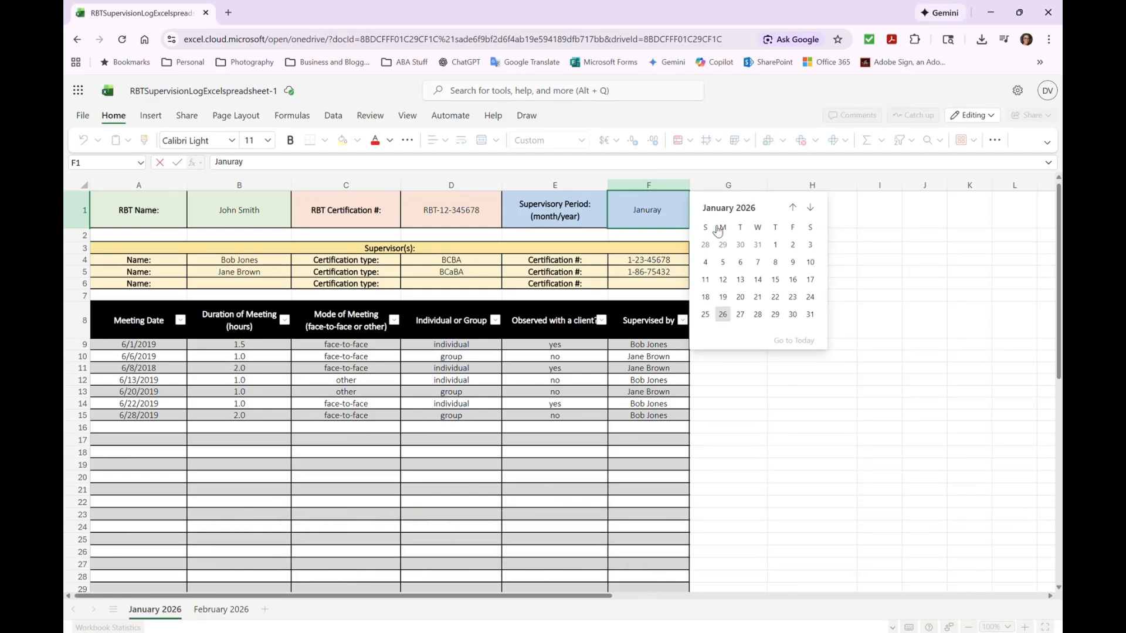
pyautogui.click(776, 245)
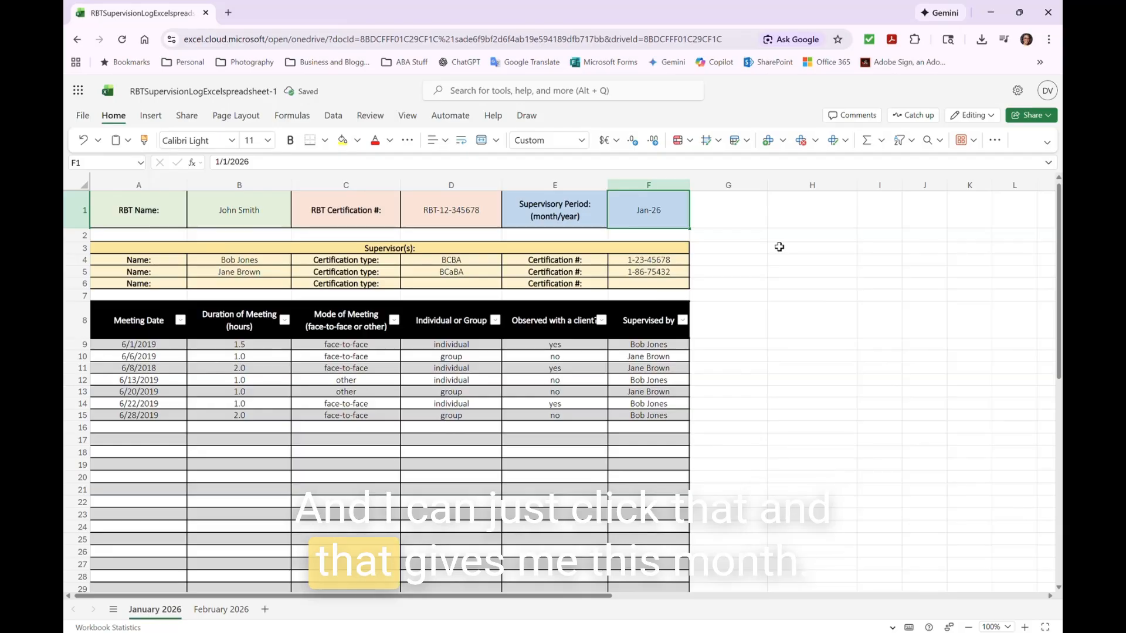
pyautogui.click(749, 403)
# Step: On the February 2026 sheet, set the Supervisory Period to February 1, 2026
pyautogui.click(225, 611)
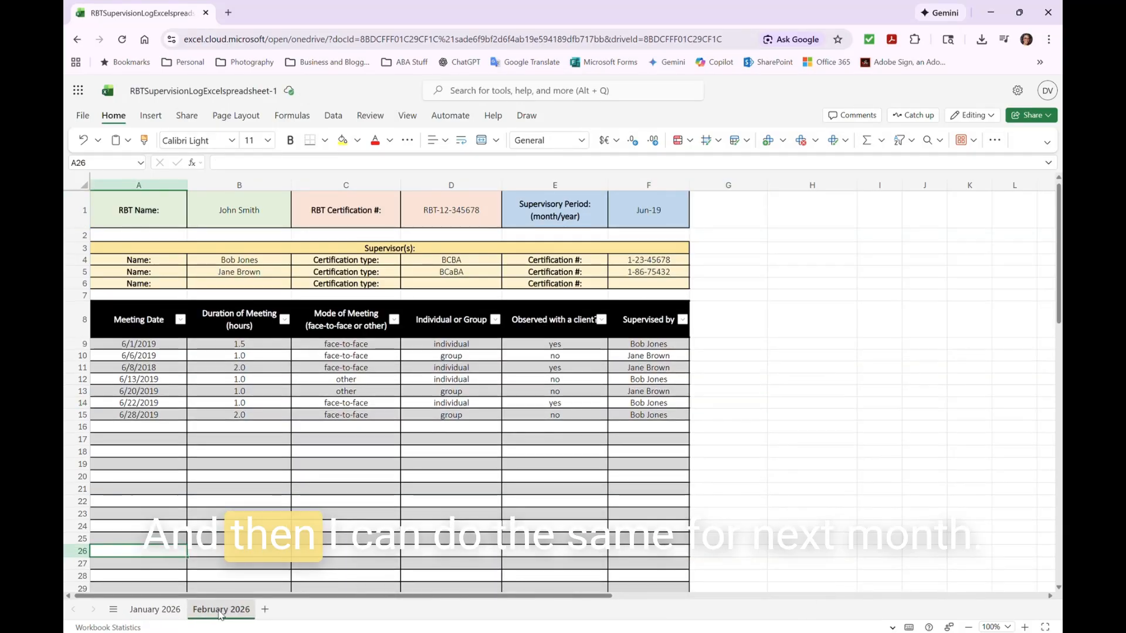
pyautogui.doubleClick(636, 221)
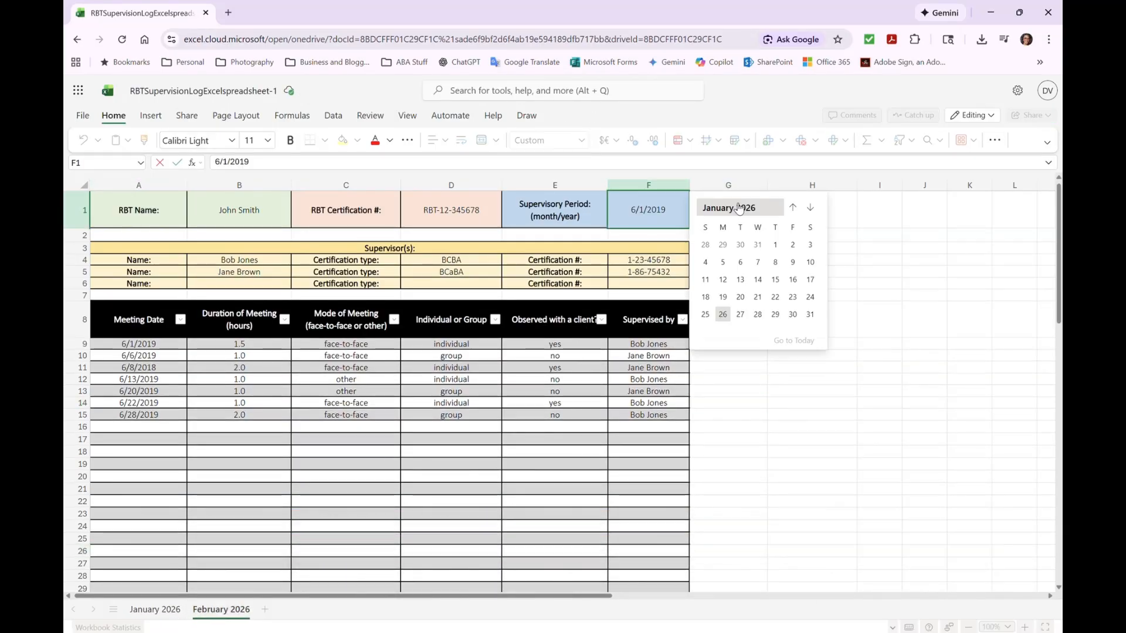
pyautogui.click(811, 209)
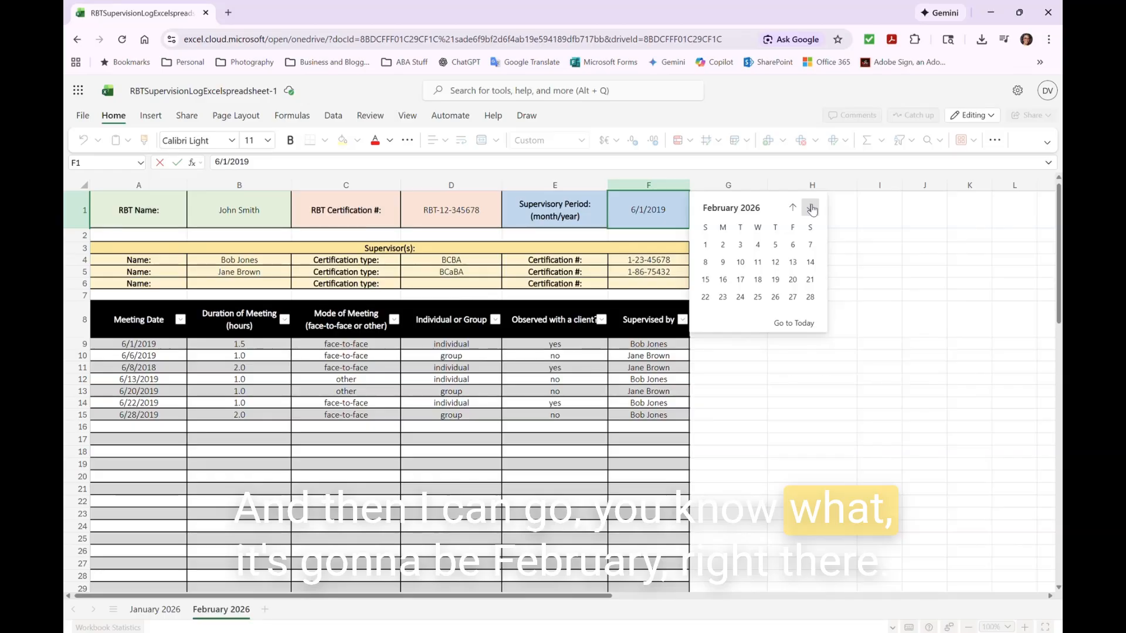
pyautogui.click(708, 246)
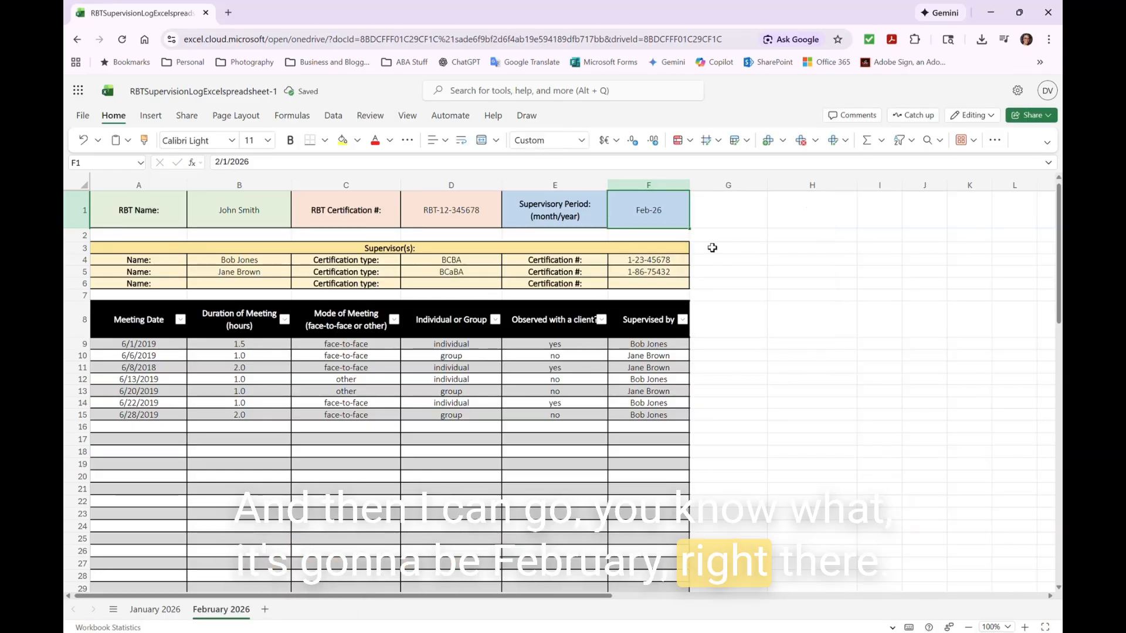
pyautogui.click(852, 320)
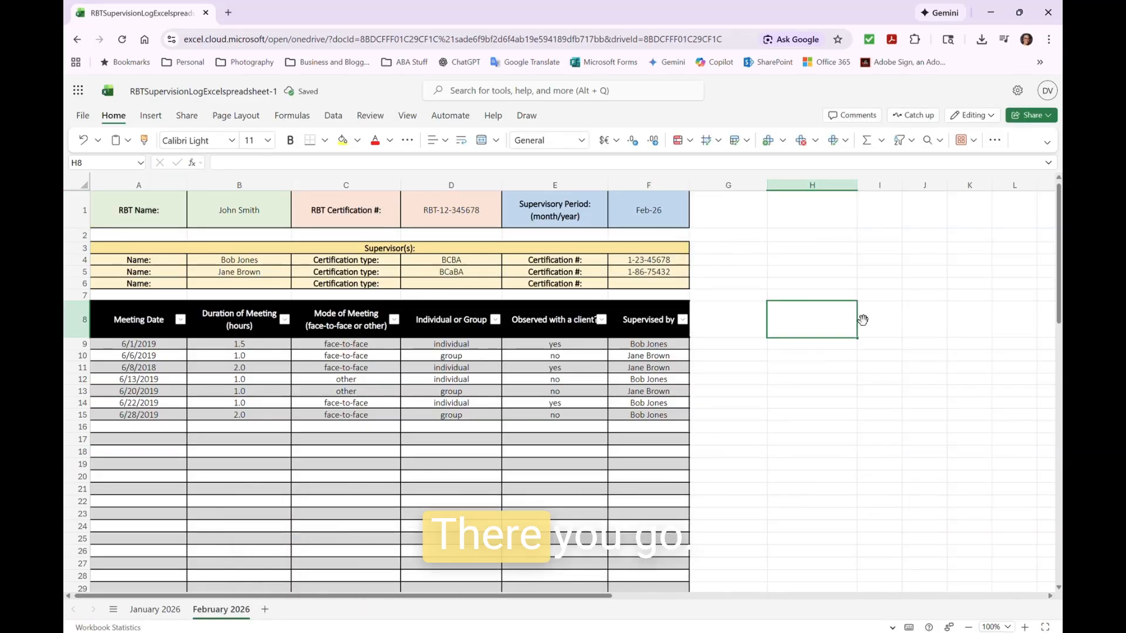
# Step: Examine the RBT certification number and name cells and the supervisors' name, certification type and certification number fields
pyautogui.click(434, 217)
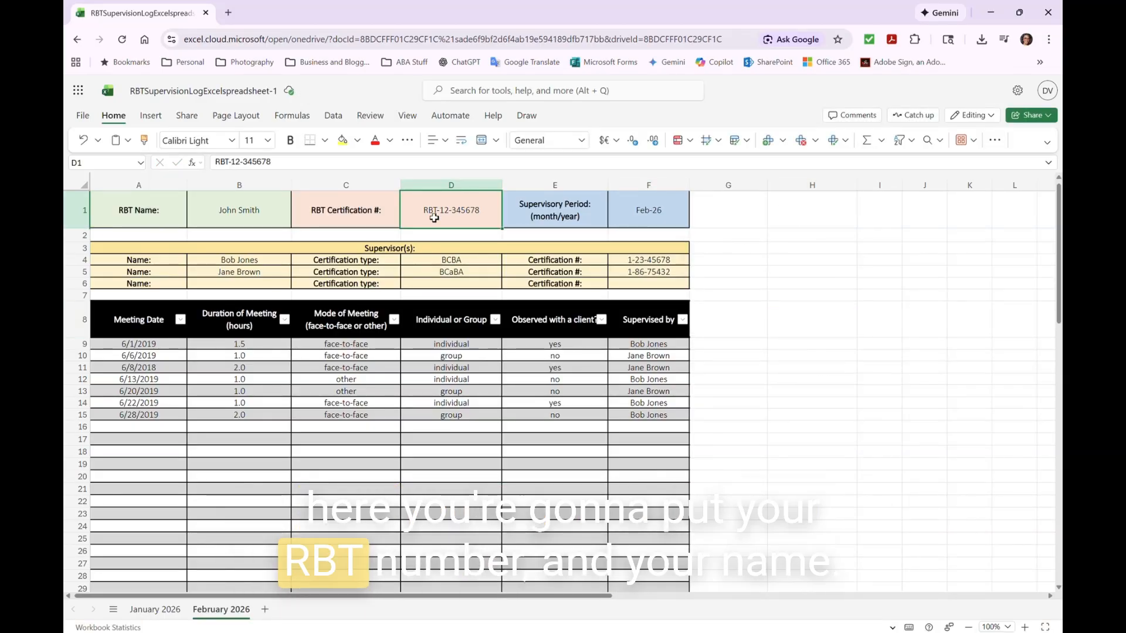
pyautogui.click(222, 216)
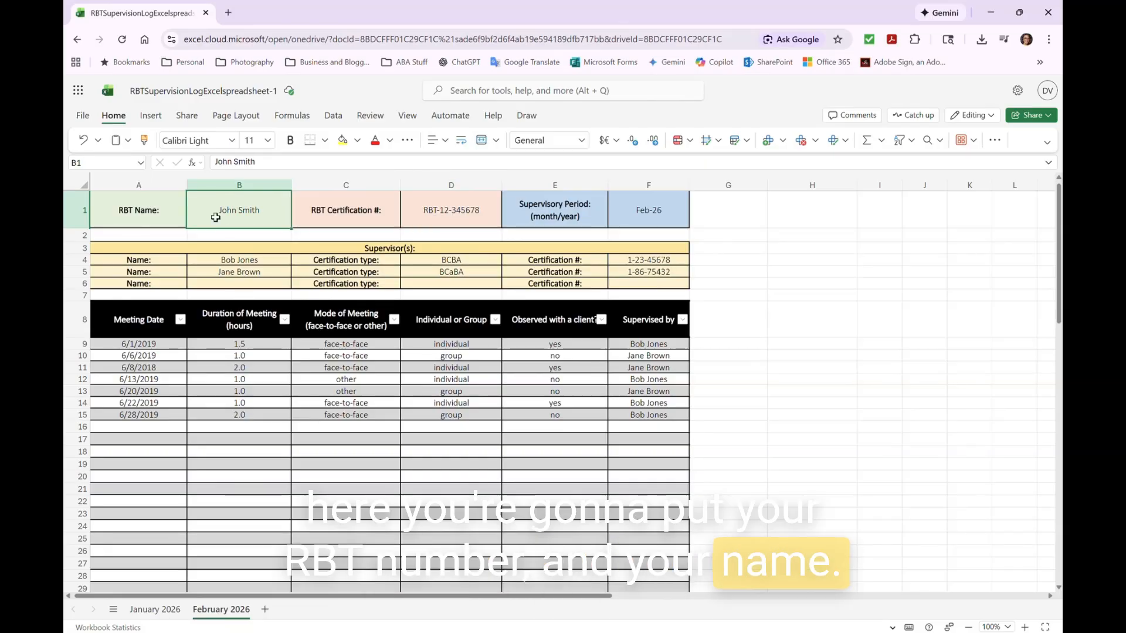
pyautogui.click(217, 264)
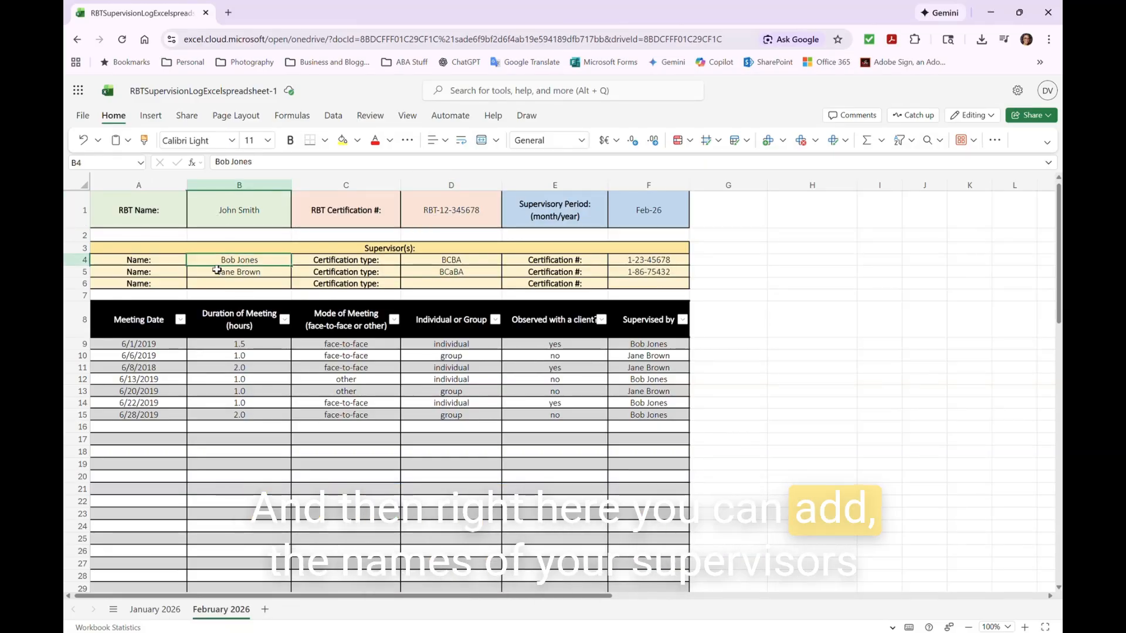
pyautogui.moveTo(217, 269); pyautogui.dragTo(217, 286)
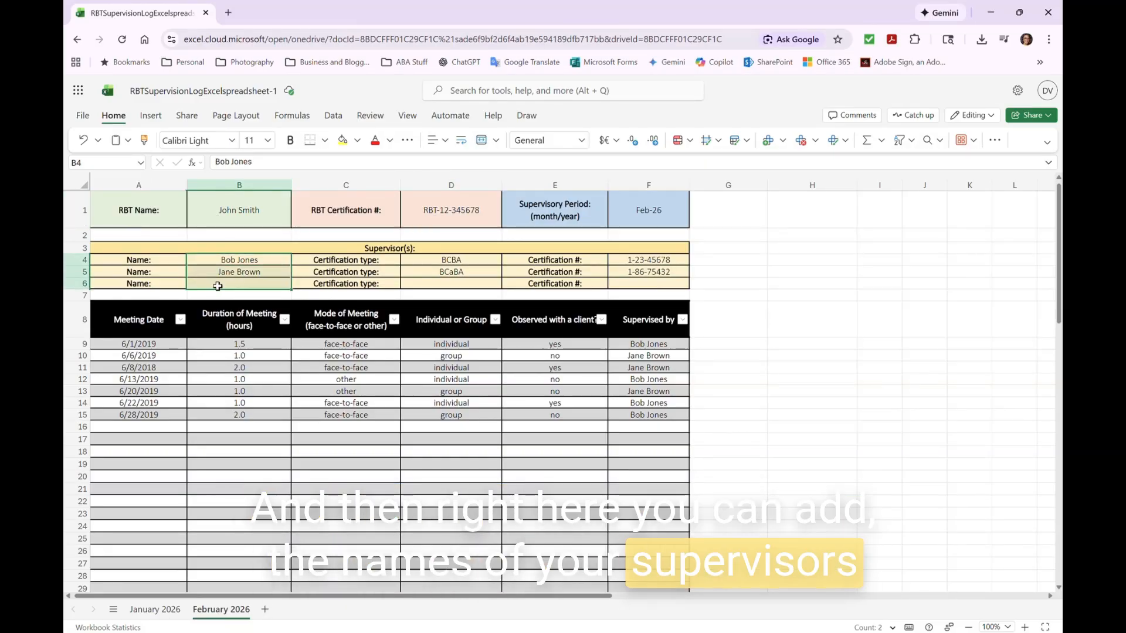
pyautogui.moveTo(451, 261); pyautogui.dragTo(453, 290)
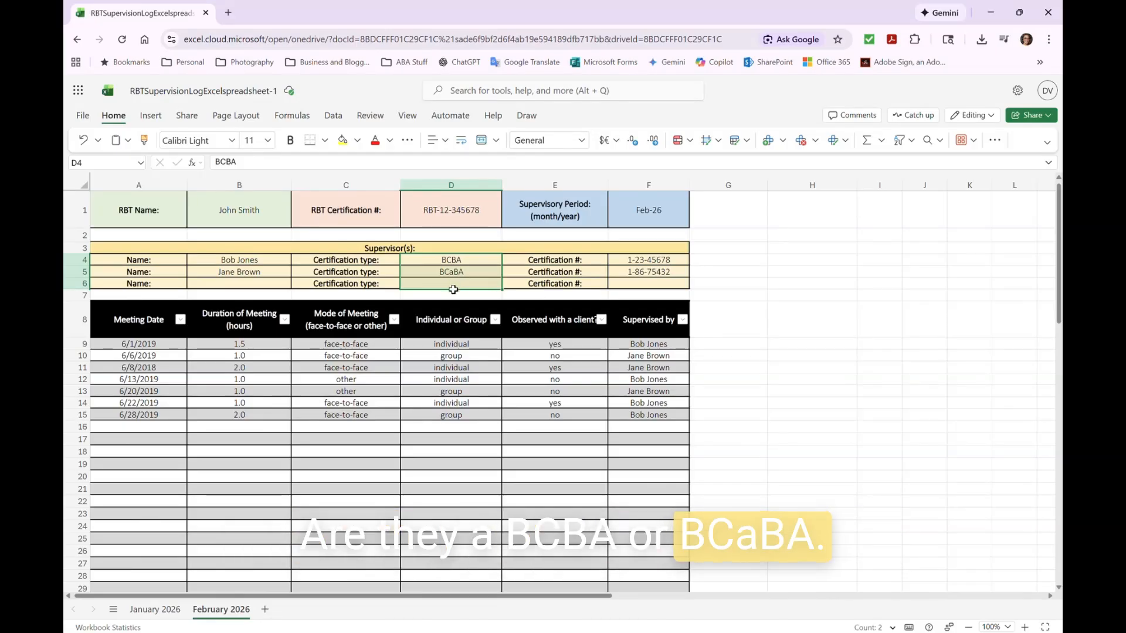
pyautogui.click(664, 262)
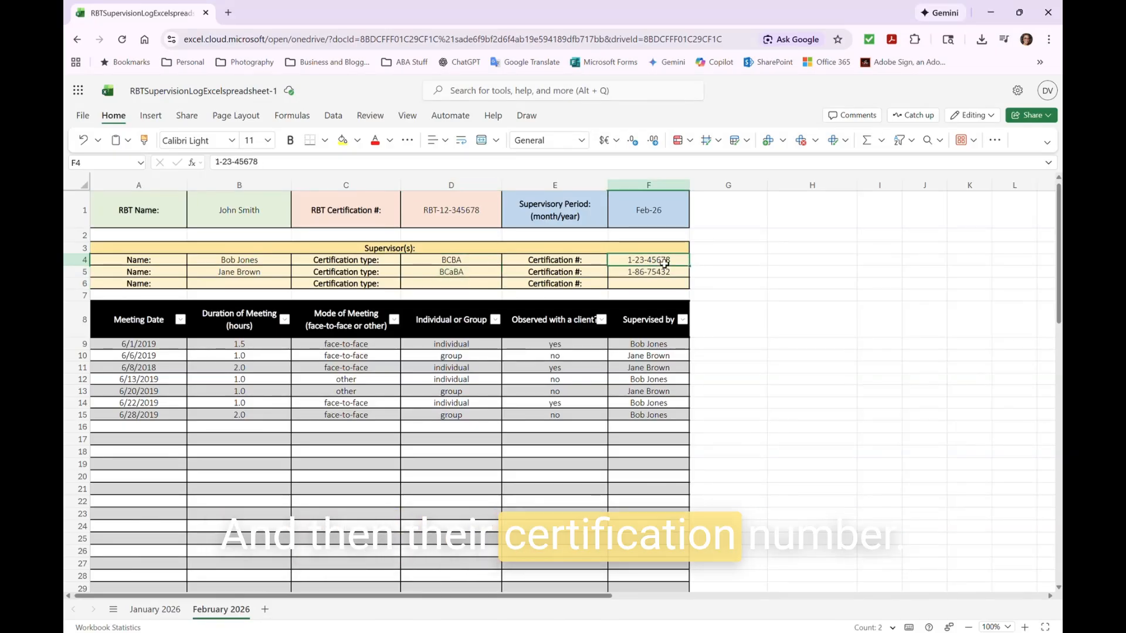
pyautogui.moveTo(665, 286); pyautogui.dragTo(665, 287)
pyautogui.click(786, 271)
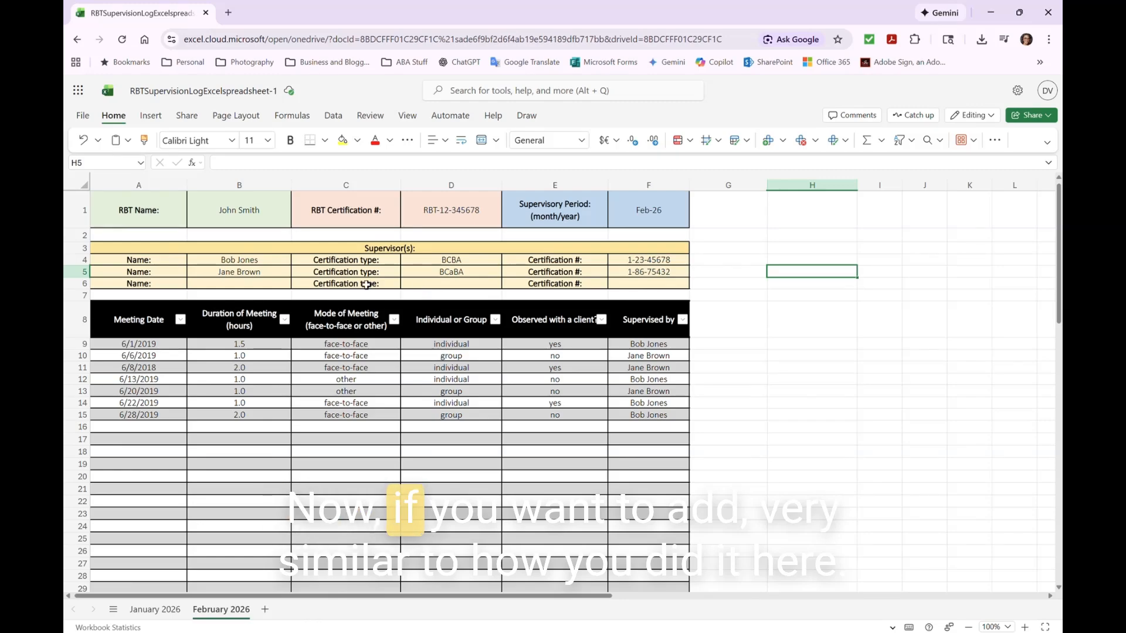
# Step: Insert two blank rows above row 6, the last supervisor row on the February 2026 sheet
pyautogui.click(128, 286)
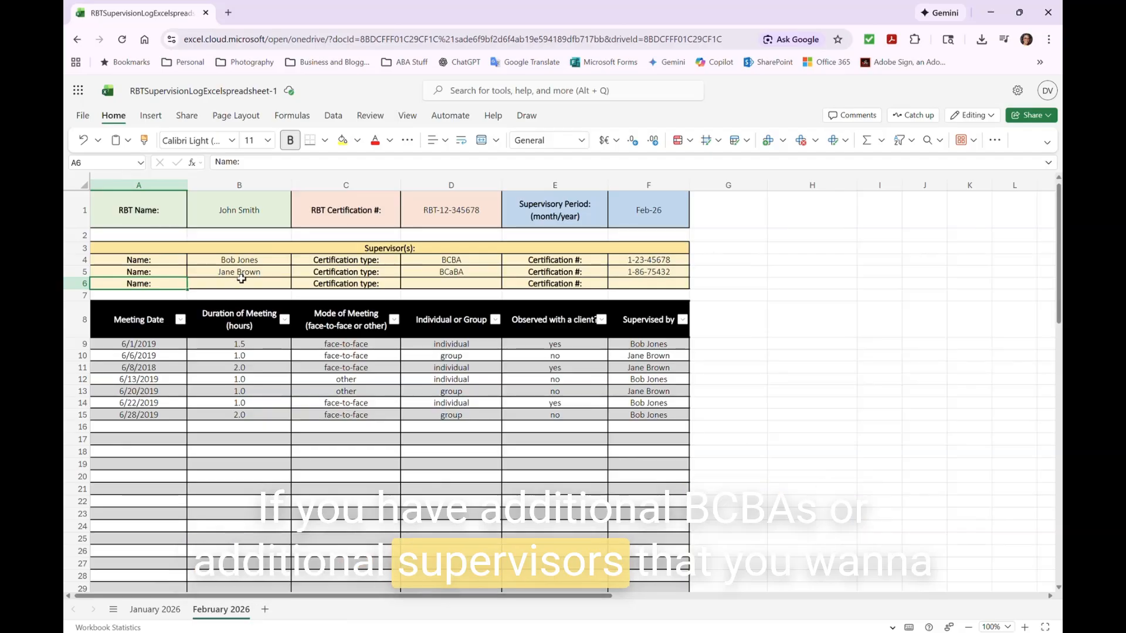
pyautogui.click(85, 293)
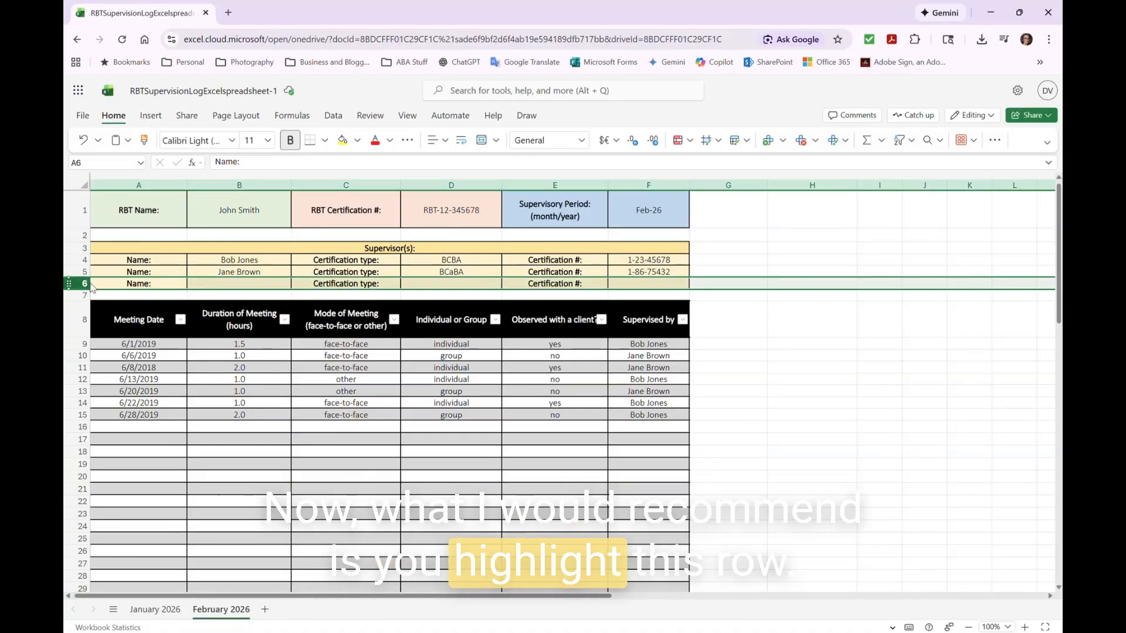
pyautogui.rightClick(121, 287)
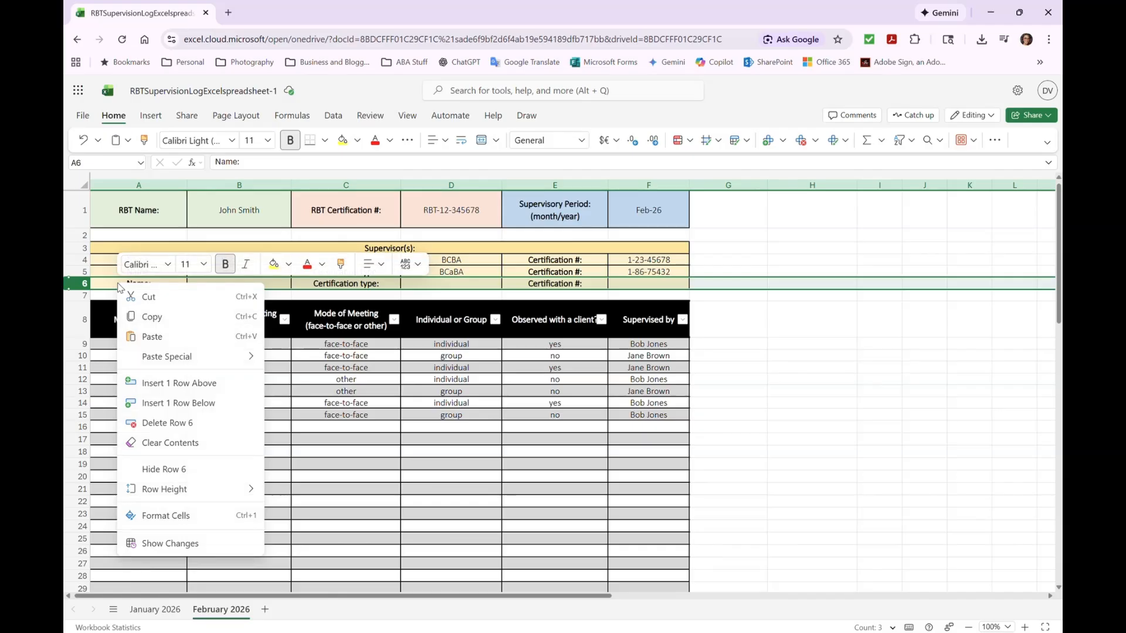
pyautogui.click(180, 384)
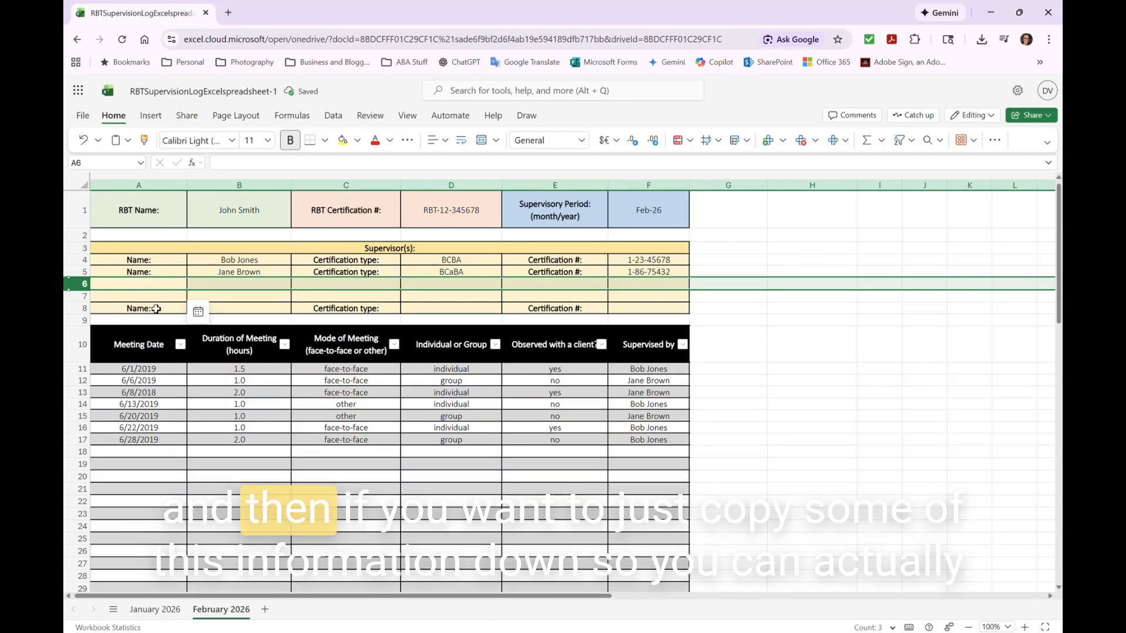
pyautogui.click(751, 263)
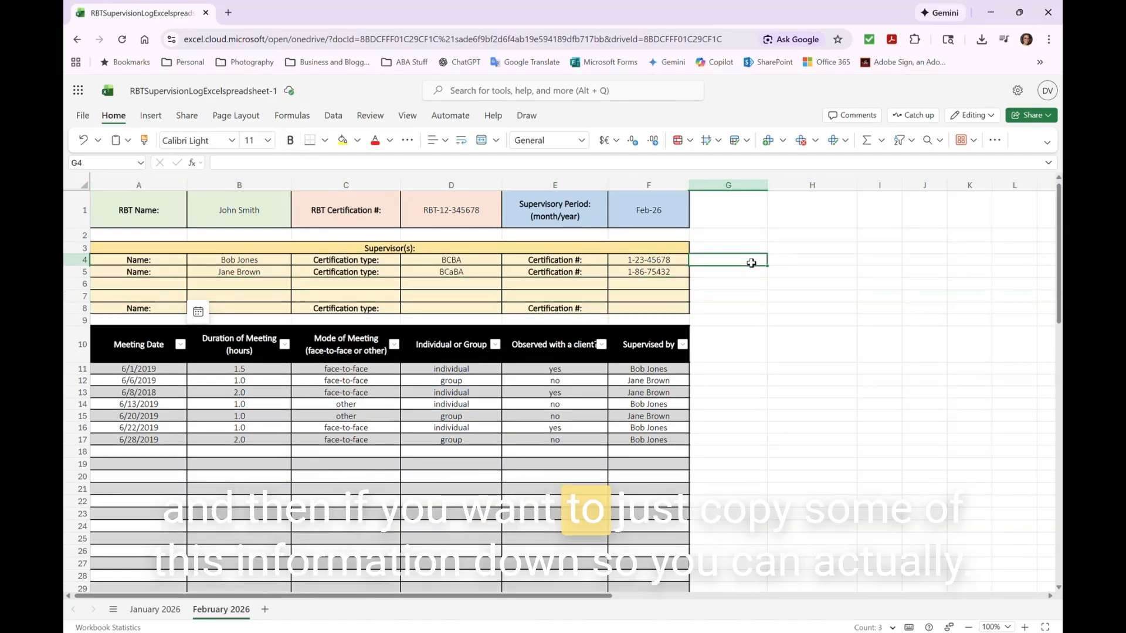
# Step: Fill the Name, Certification type and Certification # labels from row 5 down through the two new supervisor rows
pyautogui.click(181, 275)
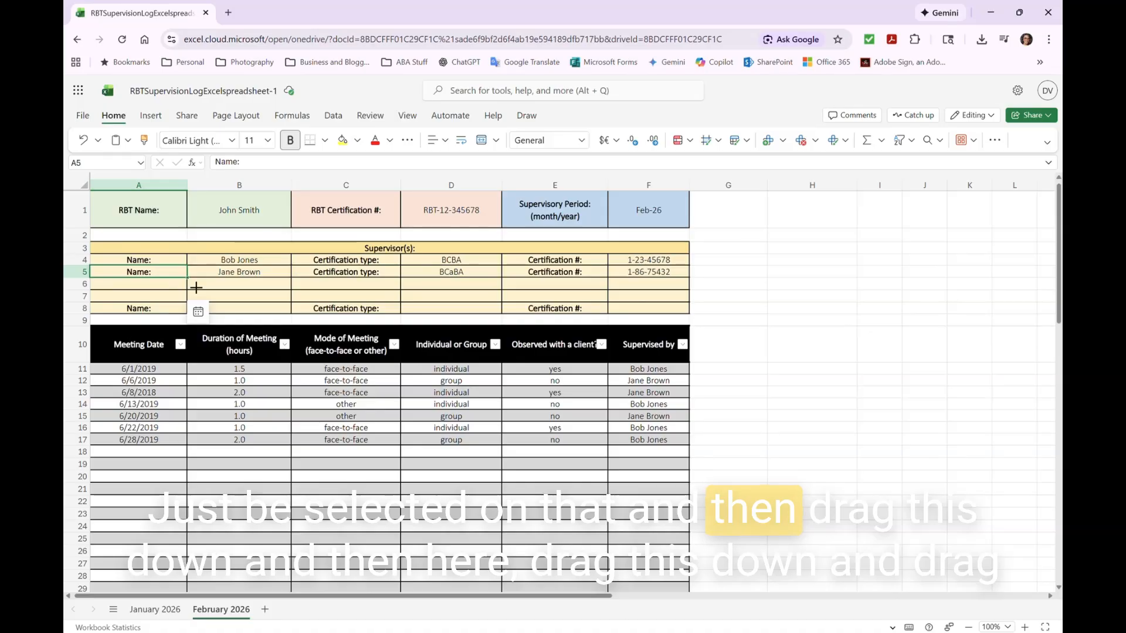
pyautogui.moveTo(197, 288); pyautogui.dragTo(194, 299)
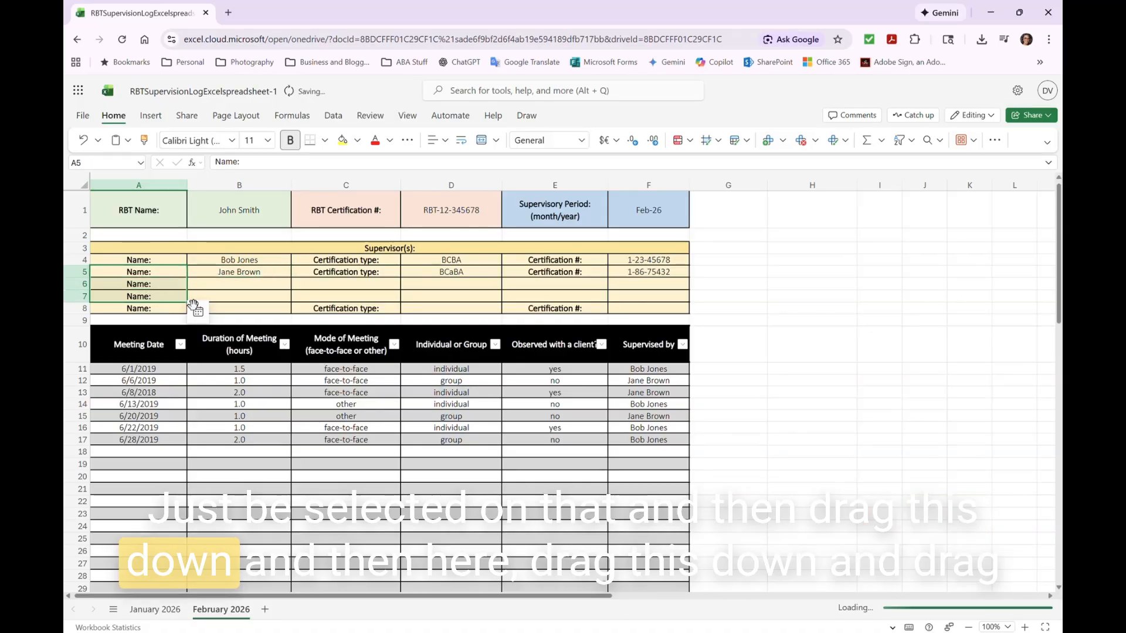
pyautogui.click(344, 273)
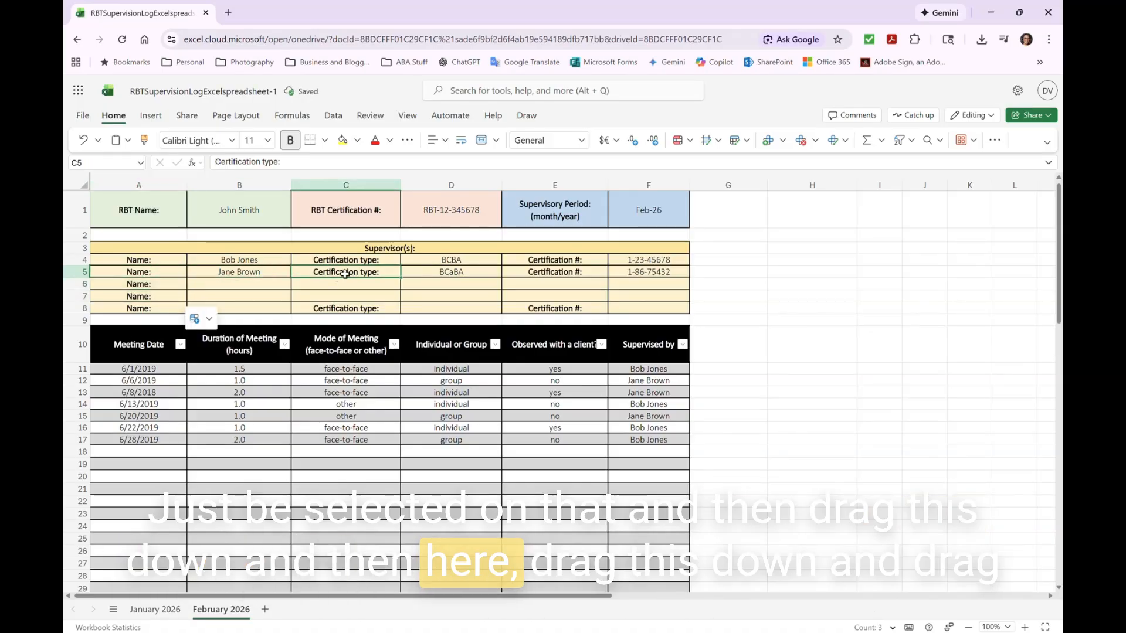
pyautogui.moveTo(400, 285); pyautogui.dragTo(407, 310)
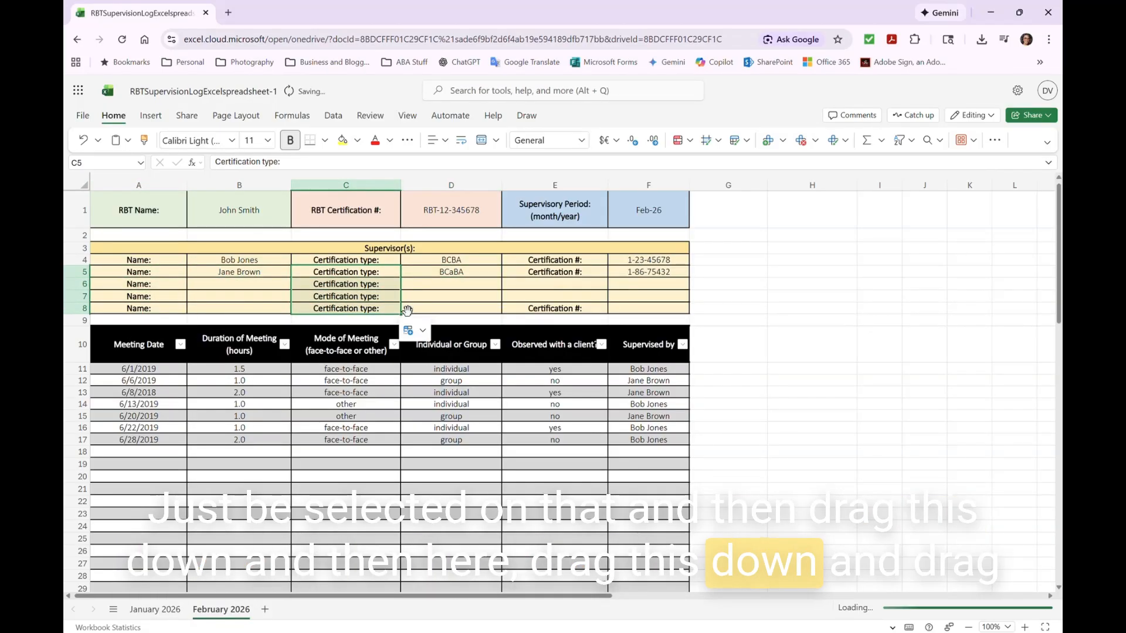
pyautogui.click(581, 275)
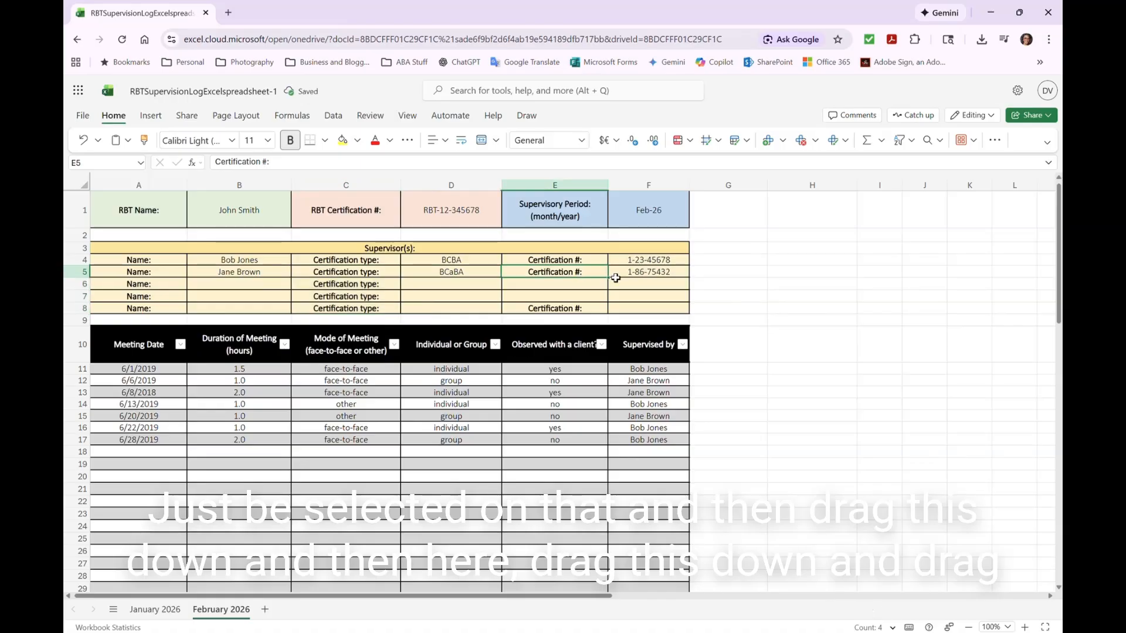
pyautogui.moveTo(615, 278); pyautogui.dragTo(611, 310)
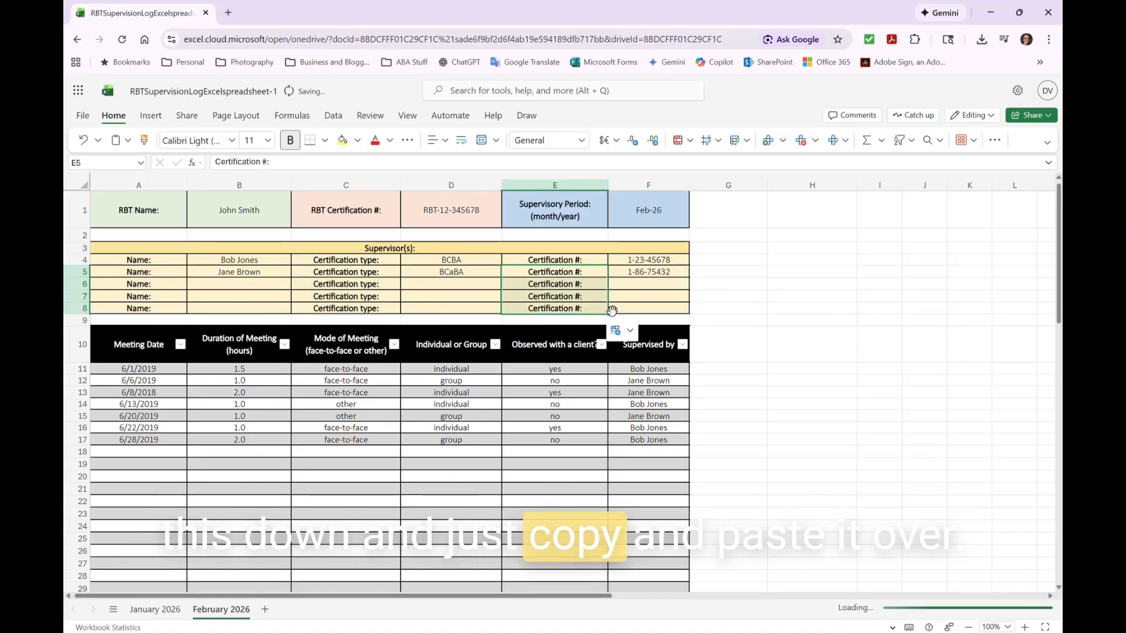
pyautogui.click(750, 287)
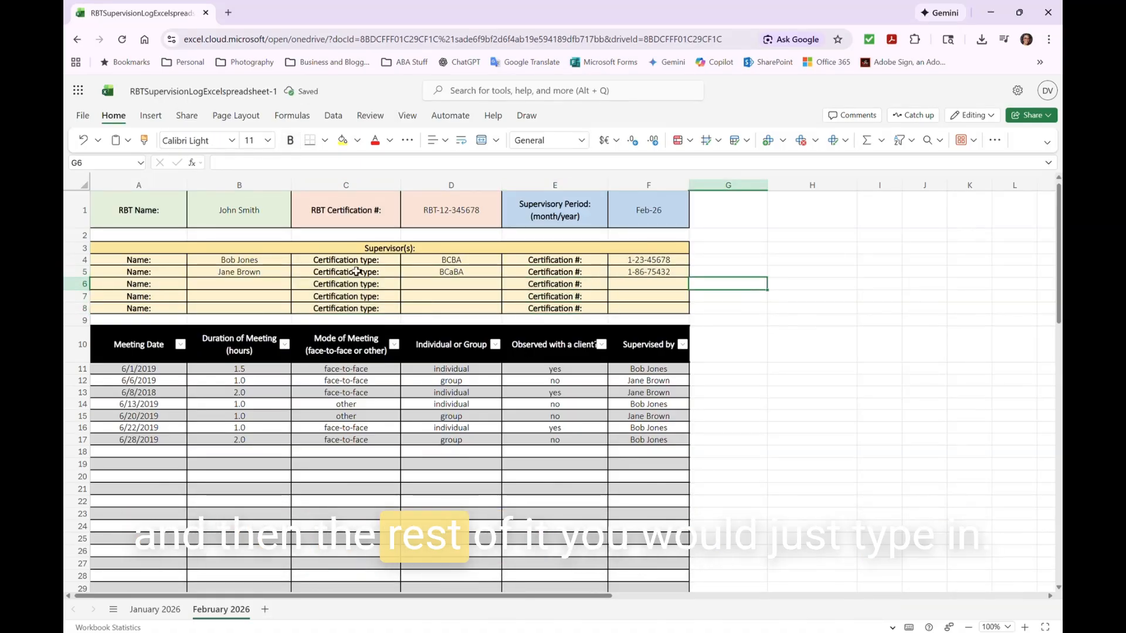
pyautogui.click(289, 286)
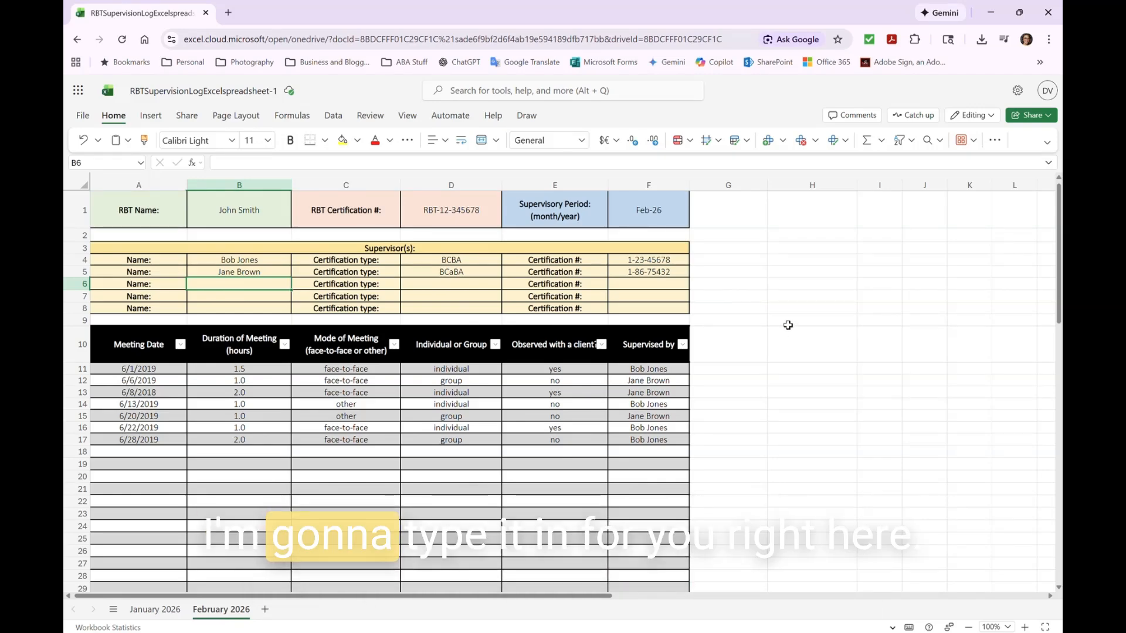
pyautogui.click(788, 325)
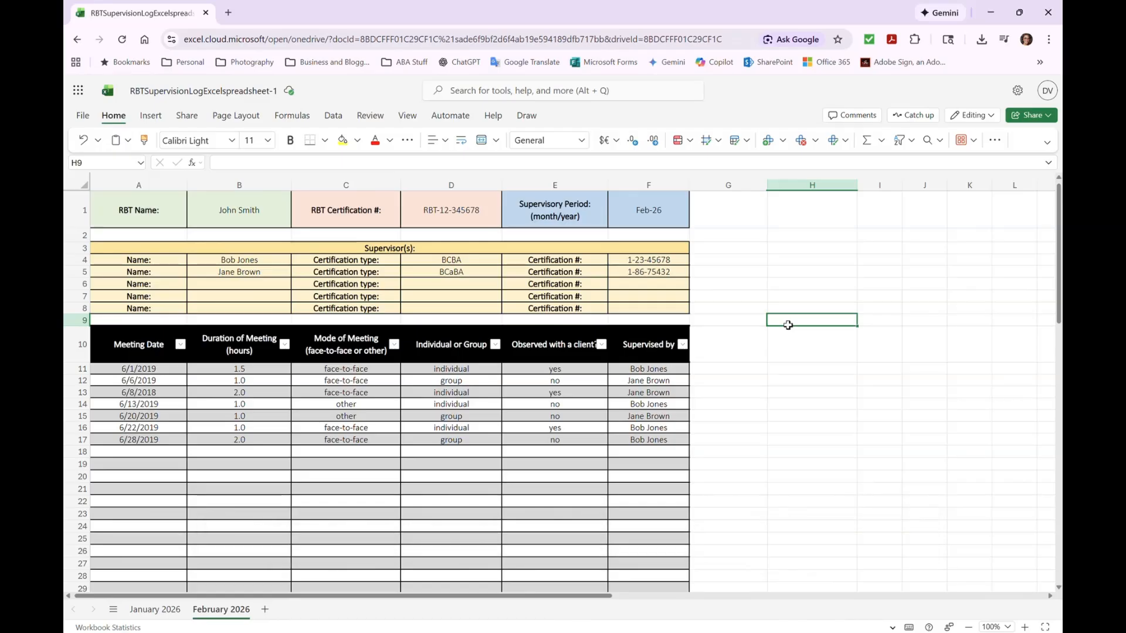